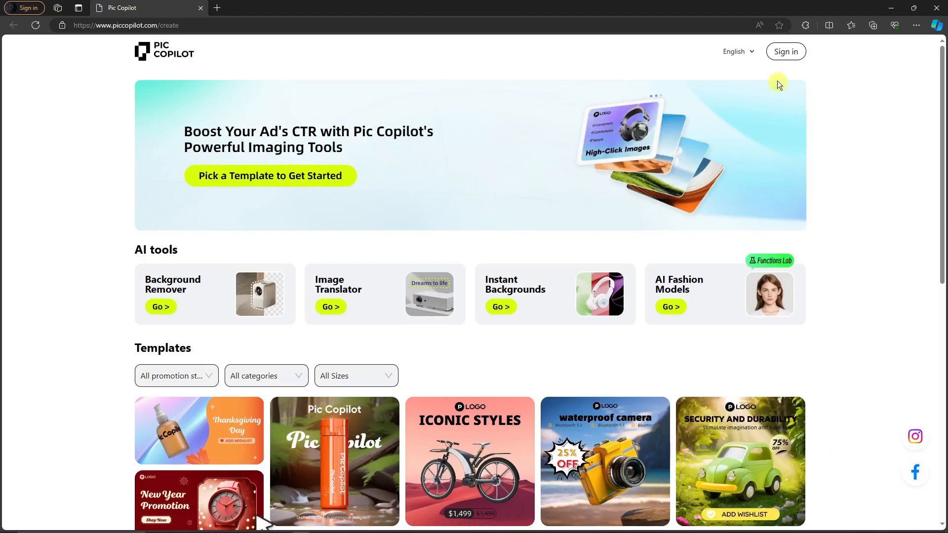
pyautogui.click(751, 53)
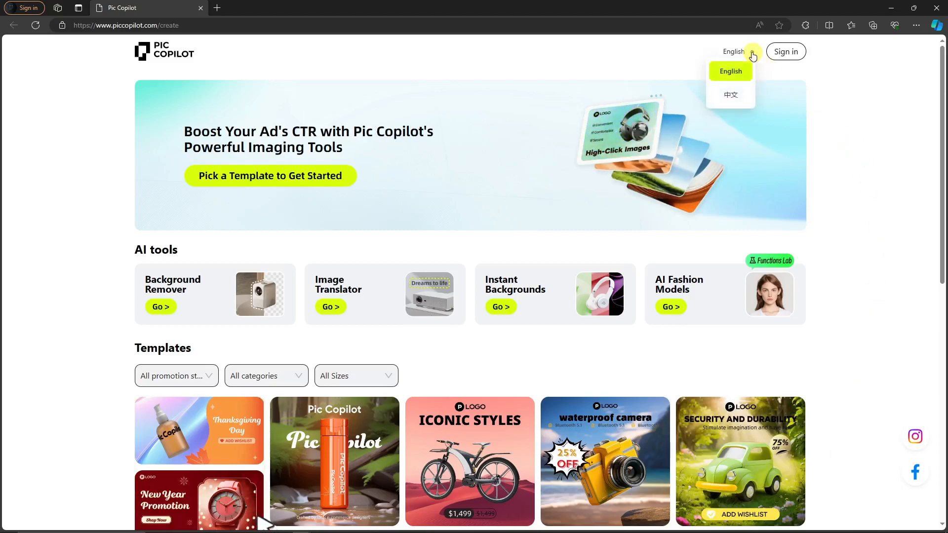
pyautogui.click(732, 95)
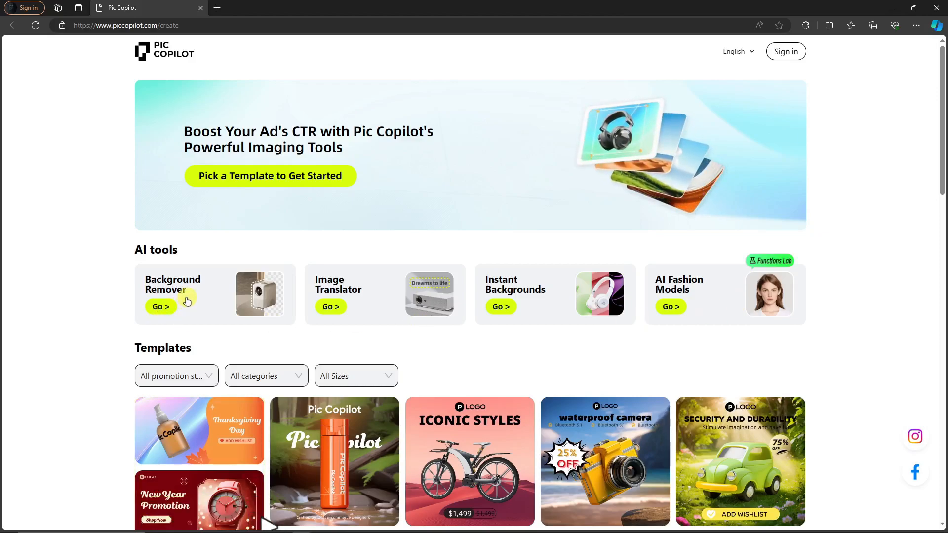
# Open the Background Remover and upload the Coffee-Cup image from the Desktop folder.
pyautogui.click(159, 306)
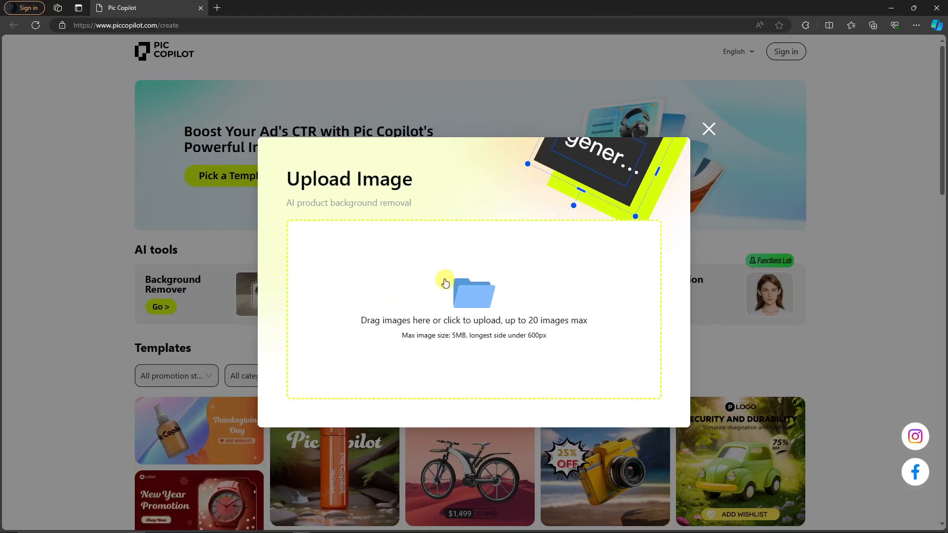
pyautogui.click(467, 290)
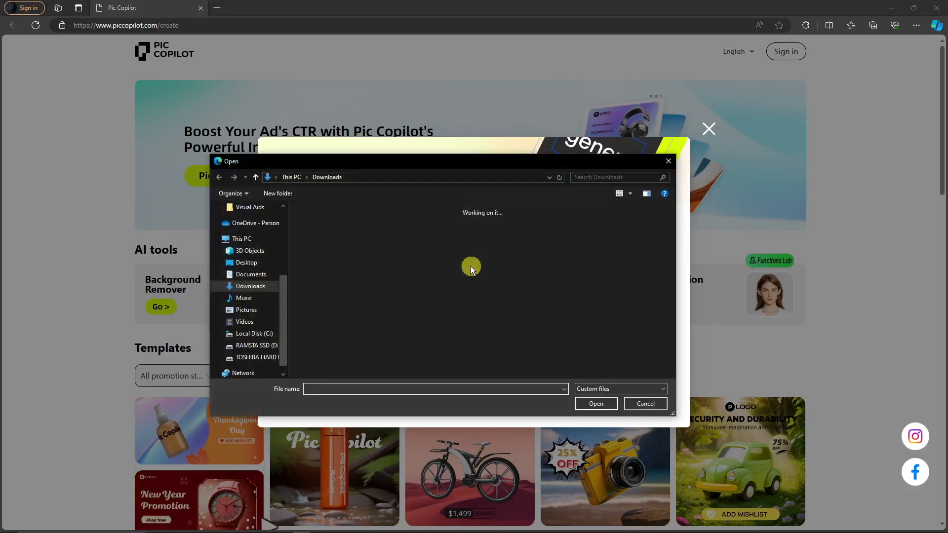
pyautogui.scroll(4, 249, 276)
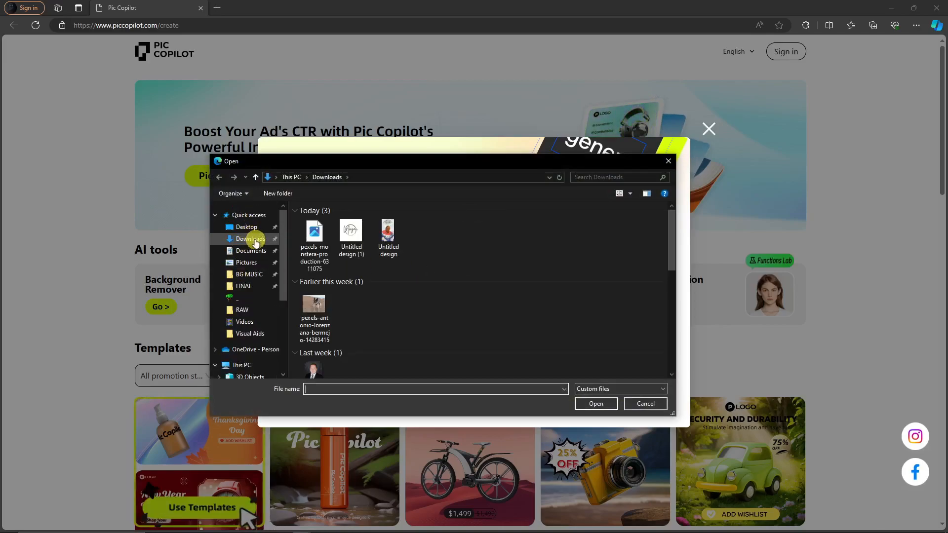
pyautogui.click(249, 228)
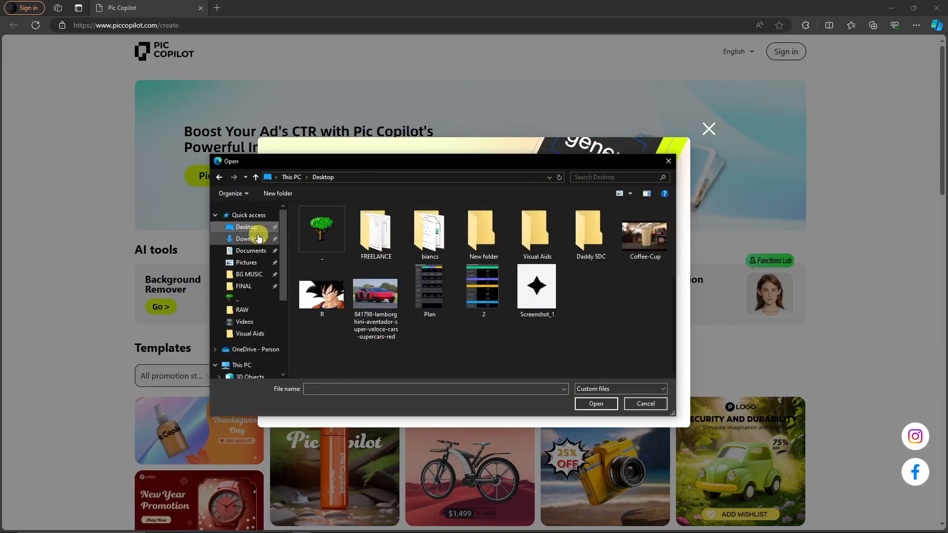
pyautogui.doubleClick(645, 236)
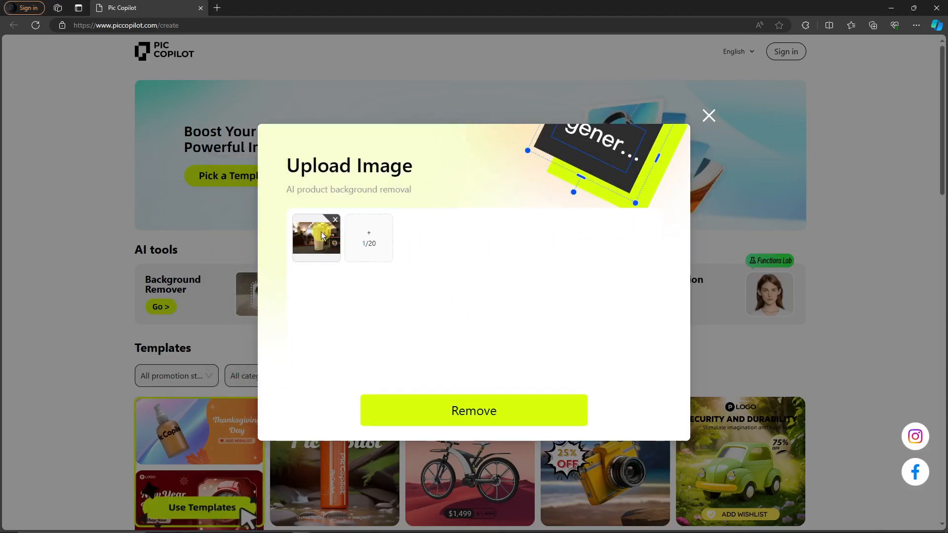
# Start removing the image's background and log in with Google to get the cutout.
pyautogui.click(477, 411)
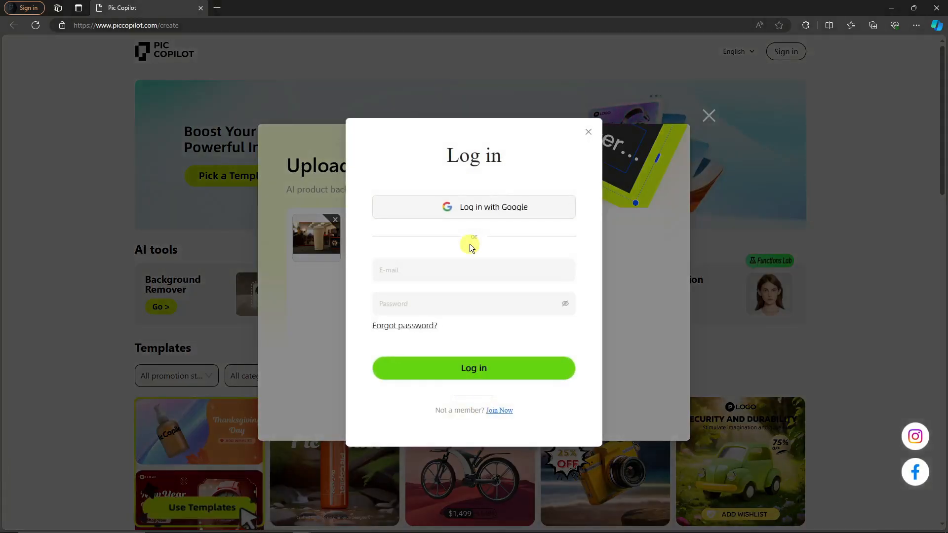
pyautogui.click(459, 265)
pyautogui.click(457, 215)
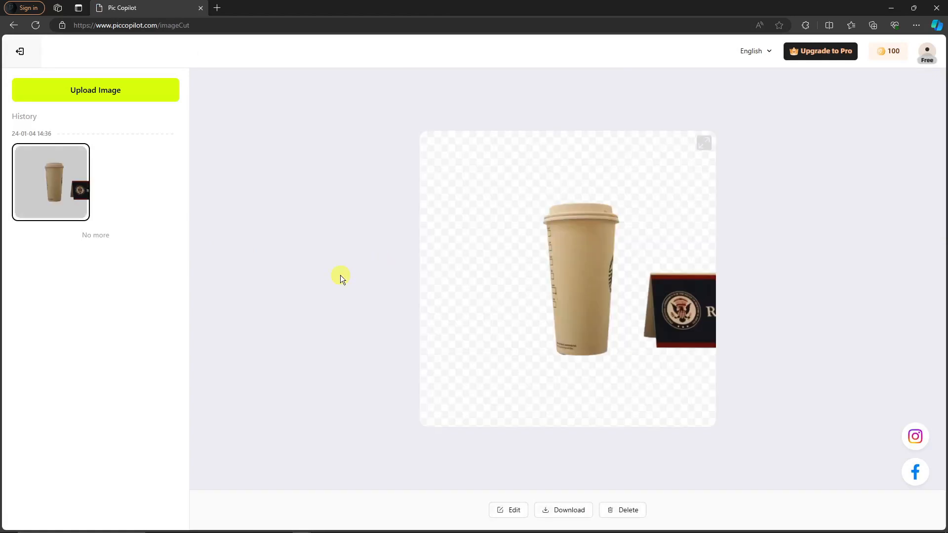
# Switch to File Explorer, open the original Coffee-Cup image from the Desktop and close the folder window.
pyautogui.moveTo(596, 265)
pyautogui.click(158, 525)
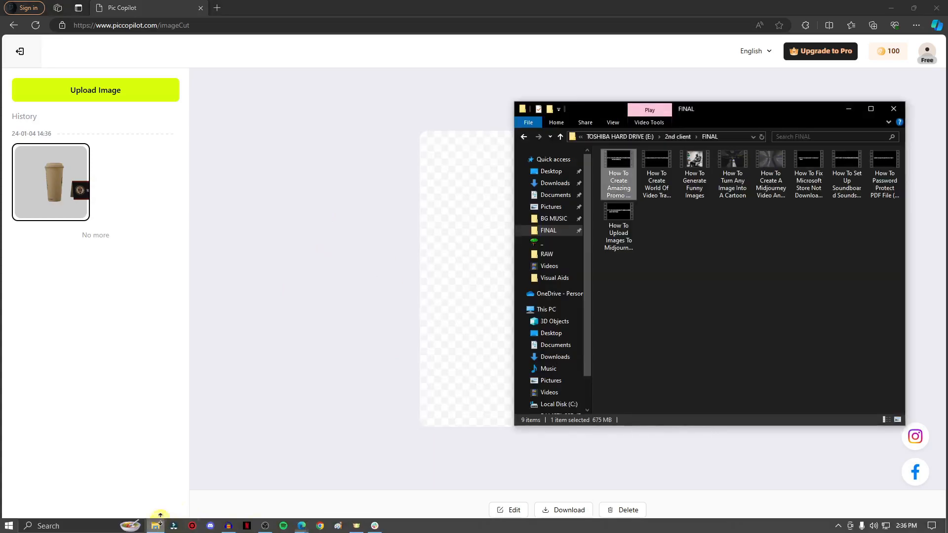
pyautogui.click(551, 171)
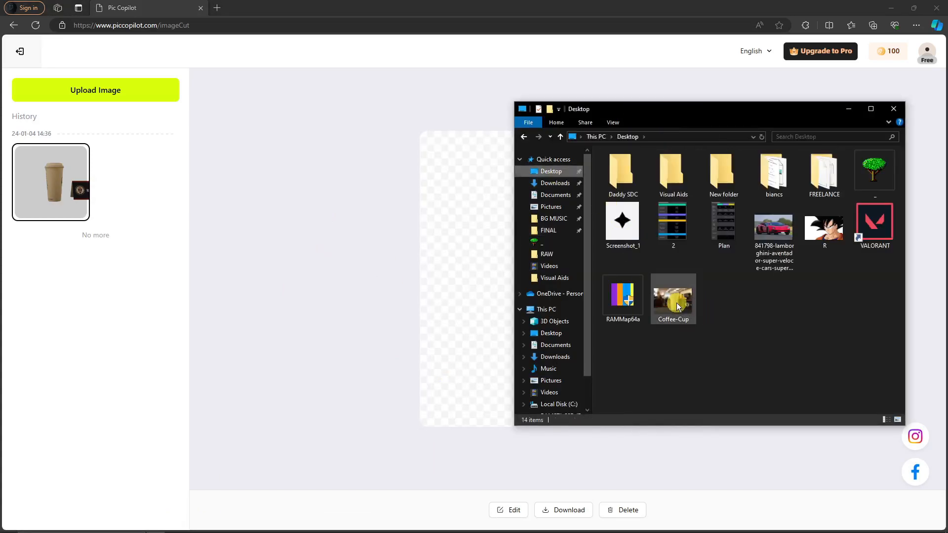
pyautogui.click(673, 299)
pyautogui.click(894, 108)
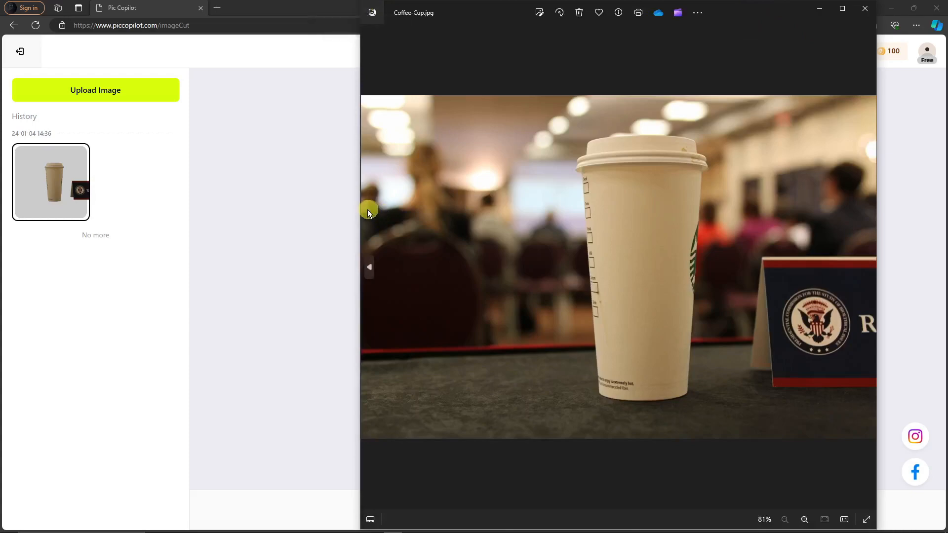
# Shrink the photo viewer showing the original Coffee-Cup image and place it beside the cutout.
pyautogui.moveTo(490, 14); pyautogui.dragTo(478, 37)
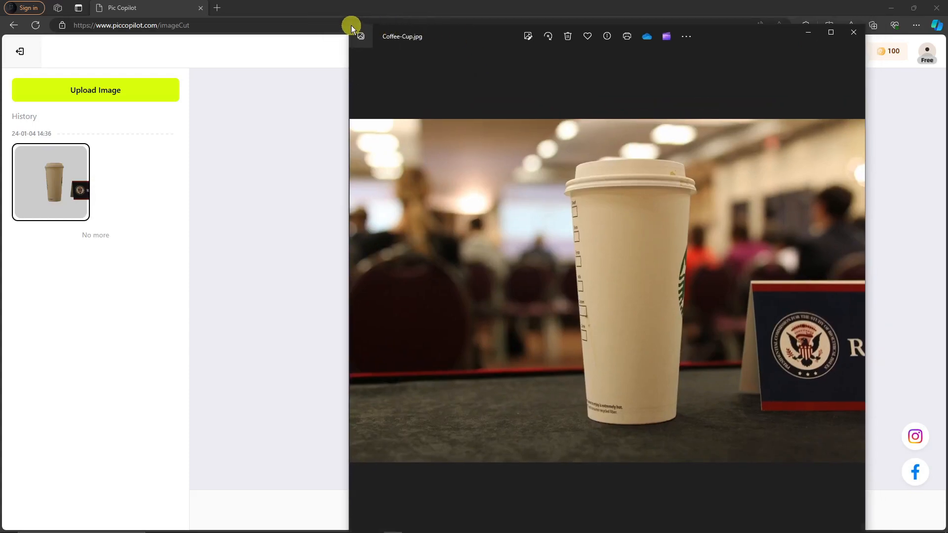
pyautogui.click(348, 26)
pyautogui.click(353, 262)
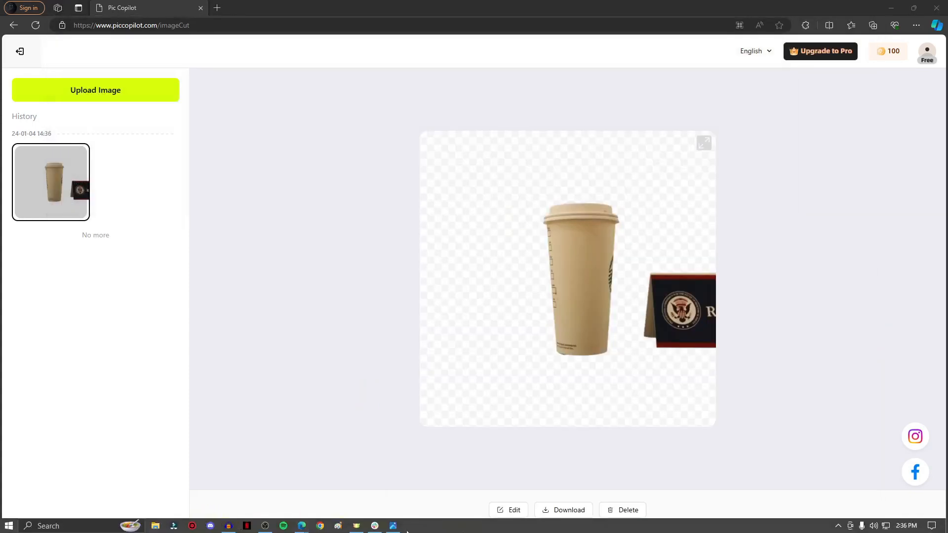
pyautogui.click(394, 528)
pyautogui.moveTo(432, 36); pyautogui.dragTo(334, 43)
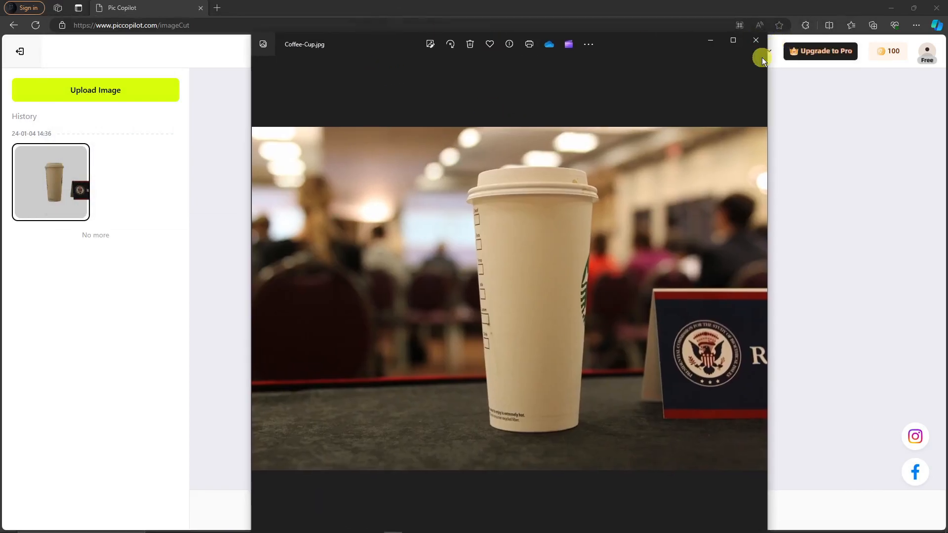
pyautogui.moveTo(251, 32); pyautogui.dragTo(555, 224)
pyautogui.moveTo(713, 235); pyautogui.dragTo(275, 116)
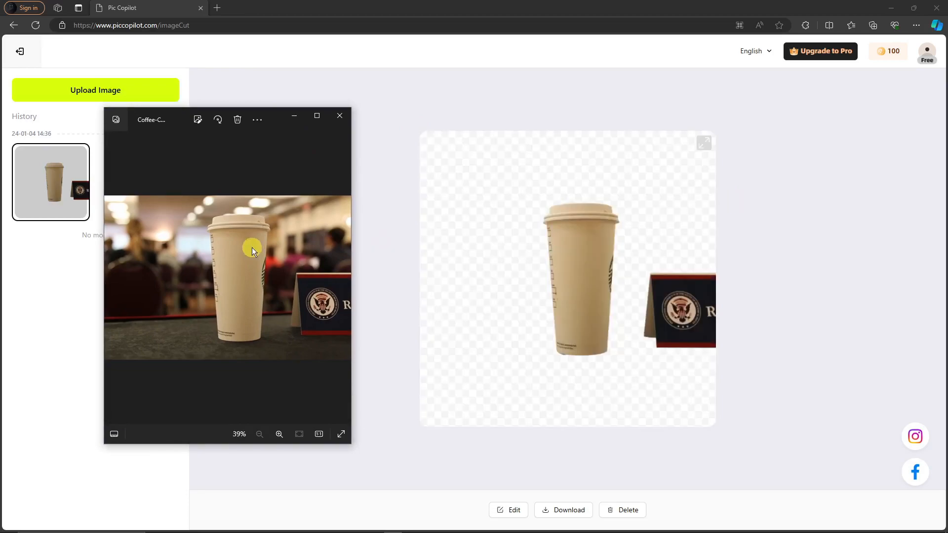
# Compare the cup and table sign in the original photo with the cutout, and minimize the photo viewer.
pyautogui.moveTo(564, 246)
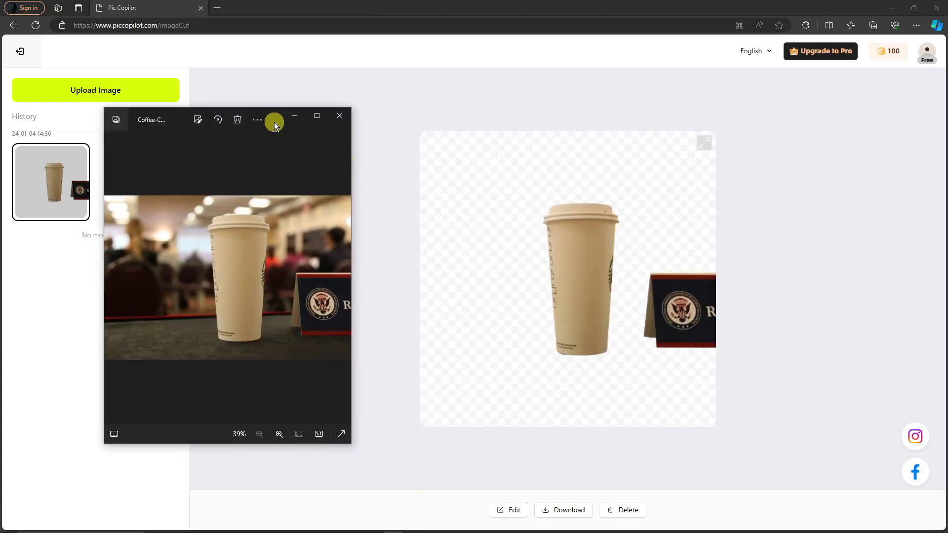
pyautogui.moveTo(275, 122); pyautogui.dragTo(346, 109)
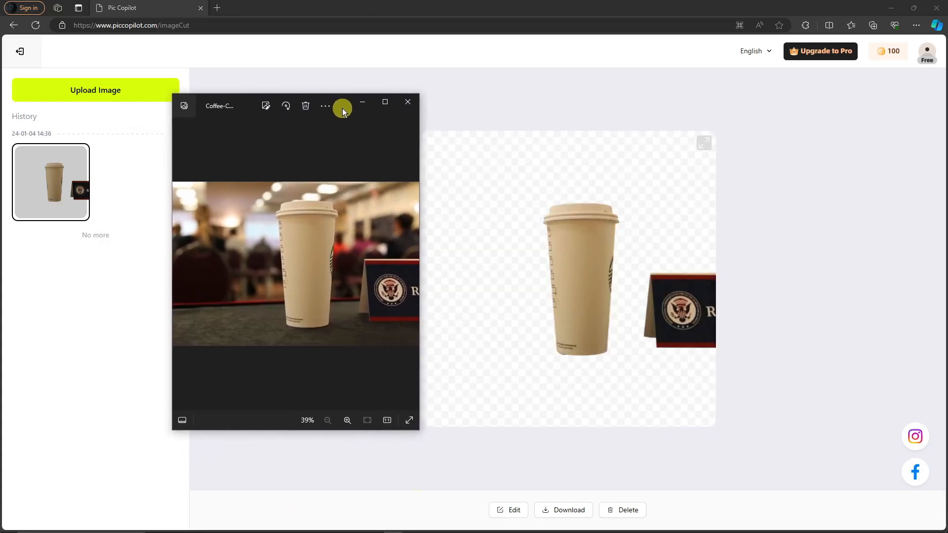
pyautogui.moveTo(674, 342)
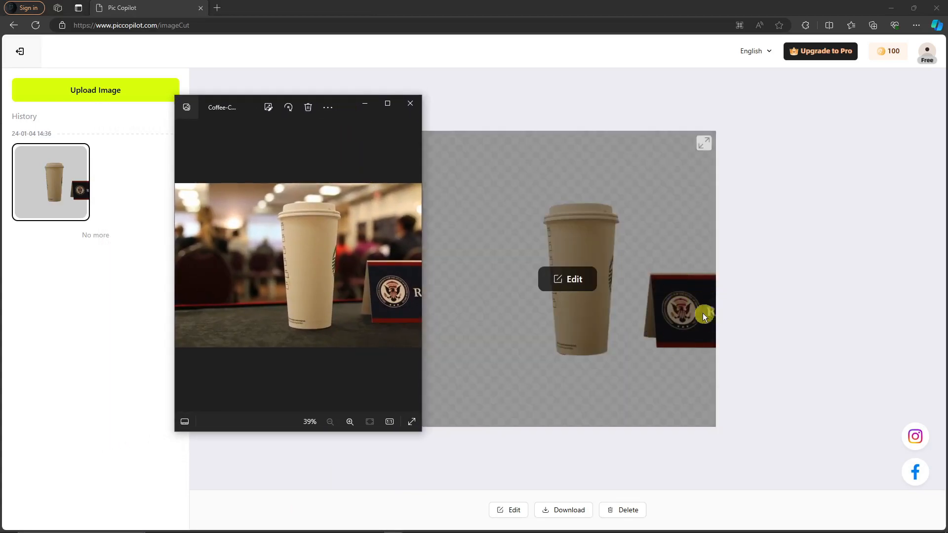
pyautogui.click(364, 102)
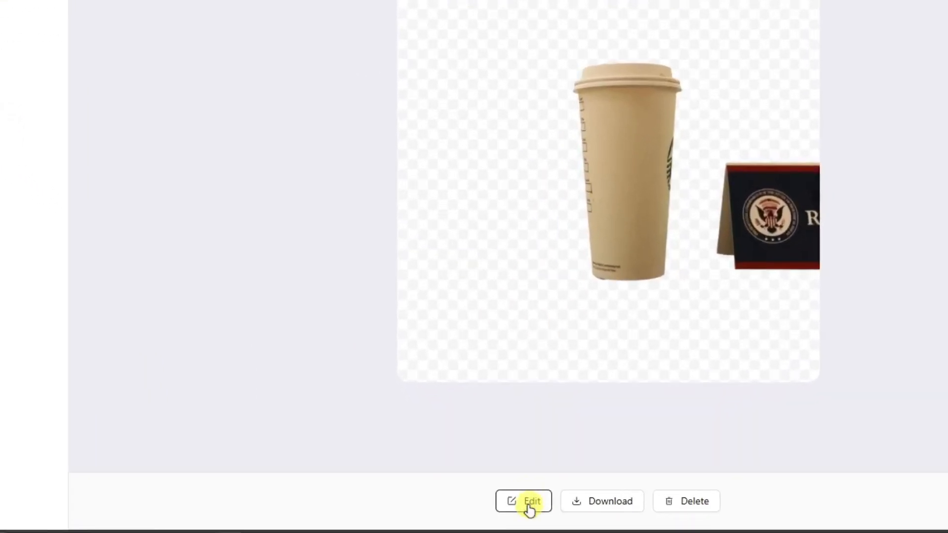
# Open the cutout for manual editing and activate the Eraser tool.
pyautogui.click(529, 507)
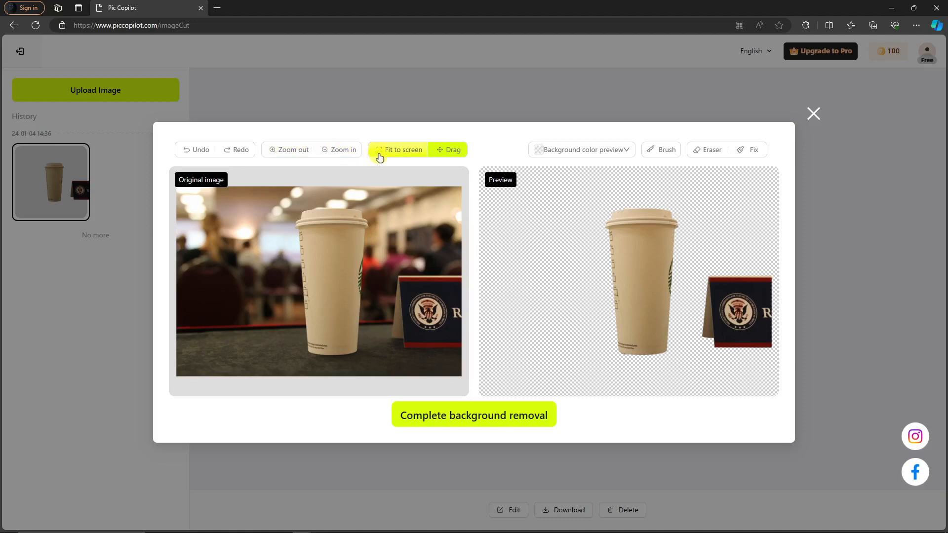
pyautogui.moveTo(596, 222); pyautogui.dragTo(600, 257)
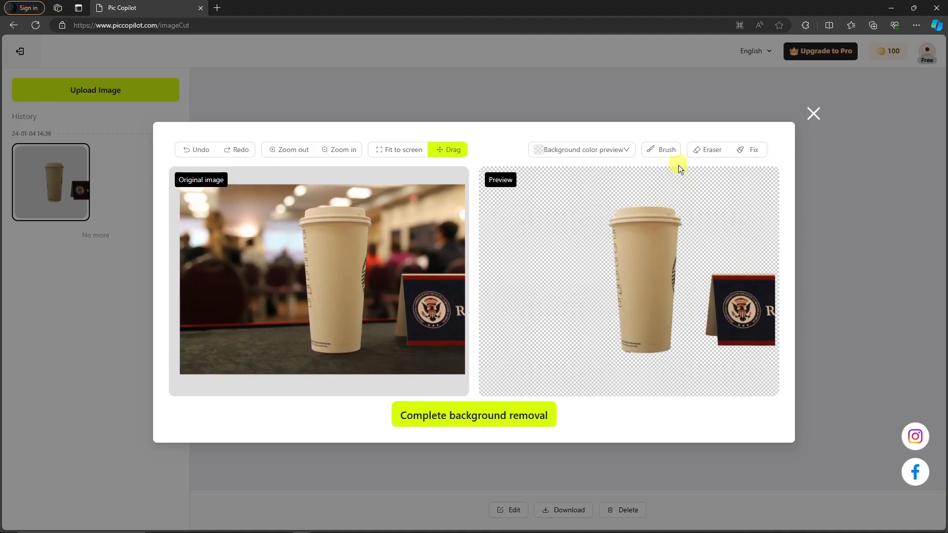
pyautogui.click(666, 150)
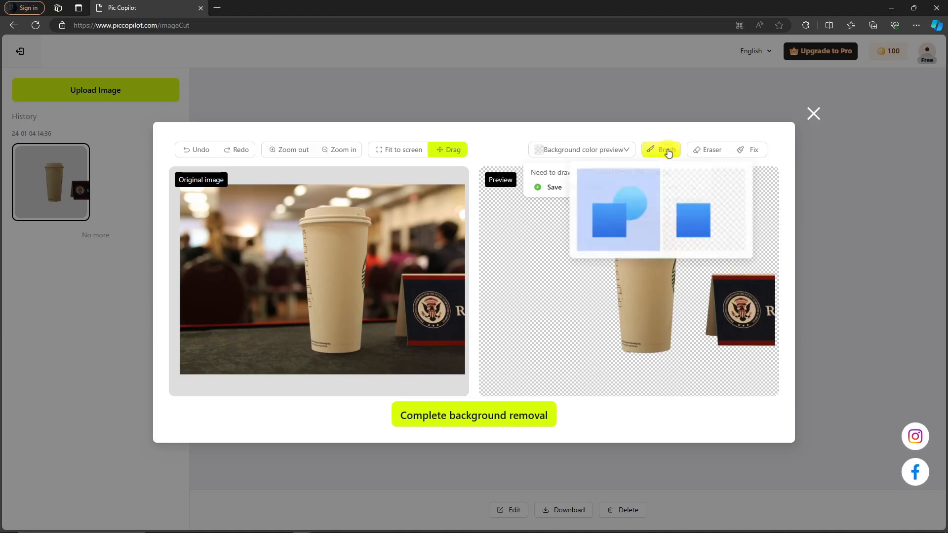
pyautogui.click(703, 150)
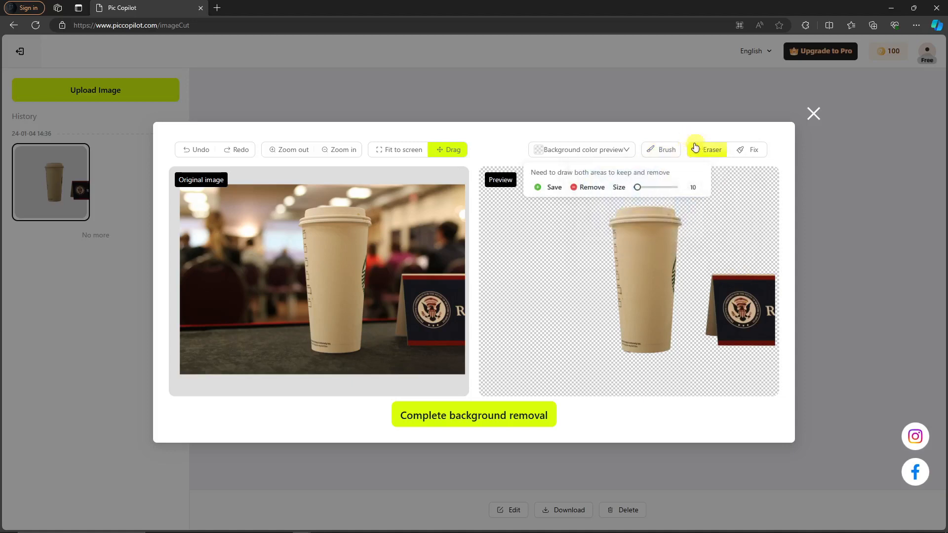
pyautogui.click(662, 150)
pyautogui.click(699, 152)
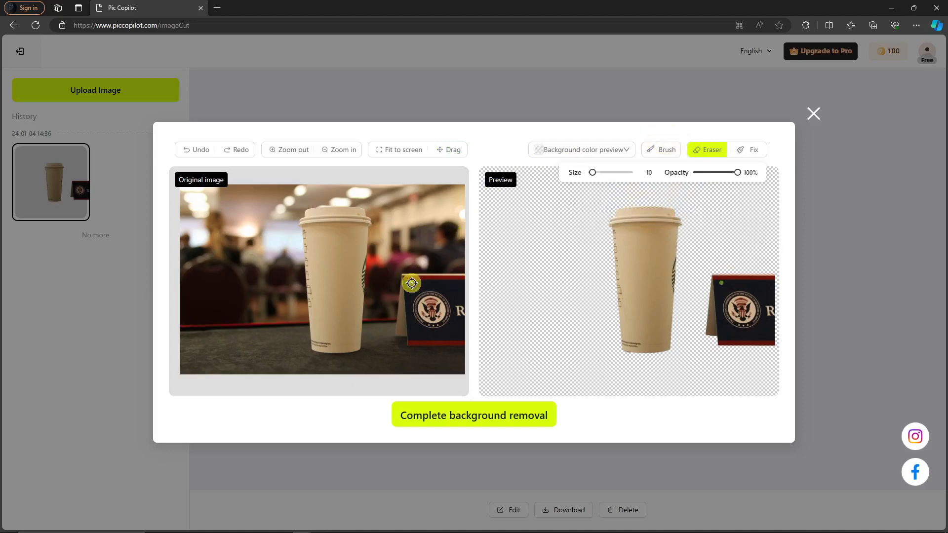
# Erase the whole table sign beside the cup, enlarging the eraser to size 32 for its inner area.
pyautogui.moveTo(398, 330)
pyautogui.mouseDown()
pyautogui.moveTo(403, 278)
pyautogui.moveTo(464, 276)
pyautogui.moveTo(402, 274)
pyautogui.moveTo(409, 342)
pyautogui.moveTo(461, 341)
pyautogui.moveTo(409, 342)
pyautogui.moveTo(457, 340)
pyautogui.mouseUp()
pyautogui.moveTo(436, 277)
pyautogui.mouseDown()
pyautogui.moveTo(461, 279)
pyautogui.moveTo(407, 288)
pyautogui.moveTo(413, 339)
pyautogui.moveTo(409, 312)
pyautogui.mouseUp()
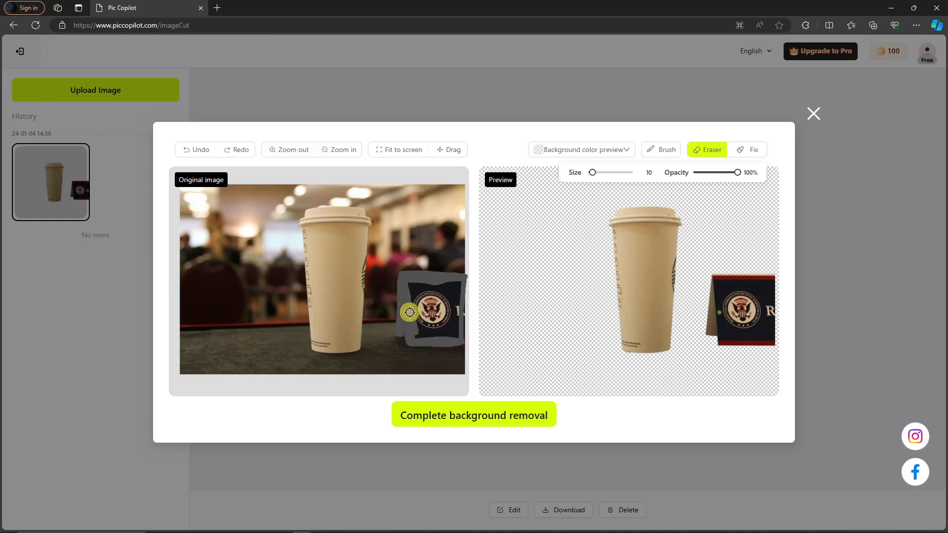
pyautogui.moveTo(592, 172); pyautogui.dragTo(603, 172)
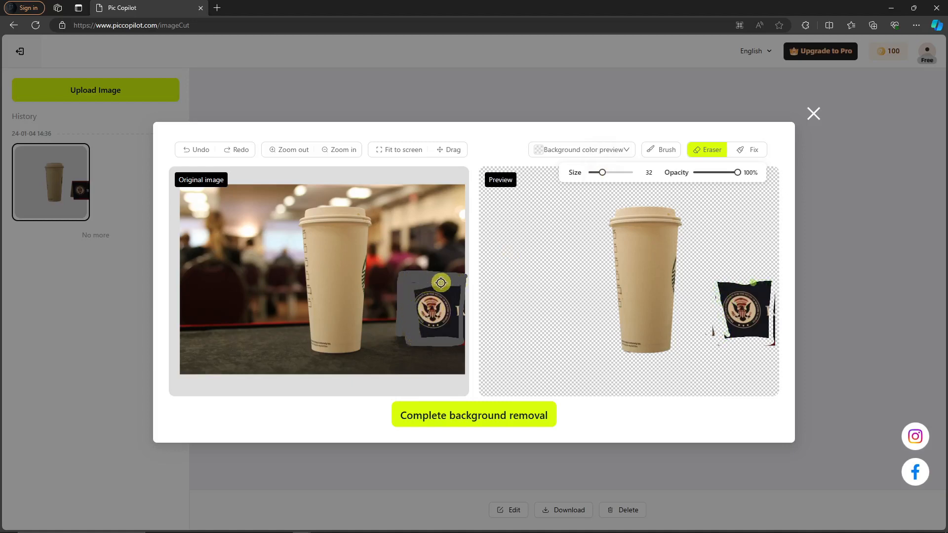
pyautogui.moveTo(420, 285)
pyautogui.mouseDown()
pyautogui.moveTo(435, 312)
pyautogui.moveTo(422, 310)
pyautogui.moveTo(421, 290)
pyautogui.moveTo(421, 309)
pyautogui.moveTo(414, 291)
pyautogui.moveTo(426, 332)
pyautogui.moveTo(433, 291)
pyautogui.moveTo(422, 313)
pyautogui.moveTo(419, 305)
pyautogui.moveTo(419, 331)
pyautogui.moveTo(425, 290)
pyautogui.moveTo(438, 326)
pyautogui.moveTo(460, 288)
pyautogui.moveTo(463, 345)
pyautogui.moveTo(448, 333)
pyautogui.moveTo(458, 293)
pyautogui.moveTo(452, 326)
pyautogui.moveTo(435, 290)
pyautogui.mouseUp()
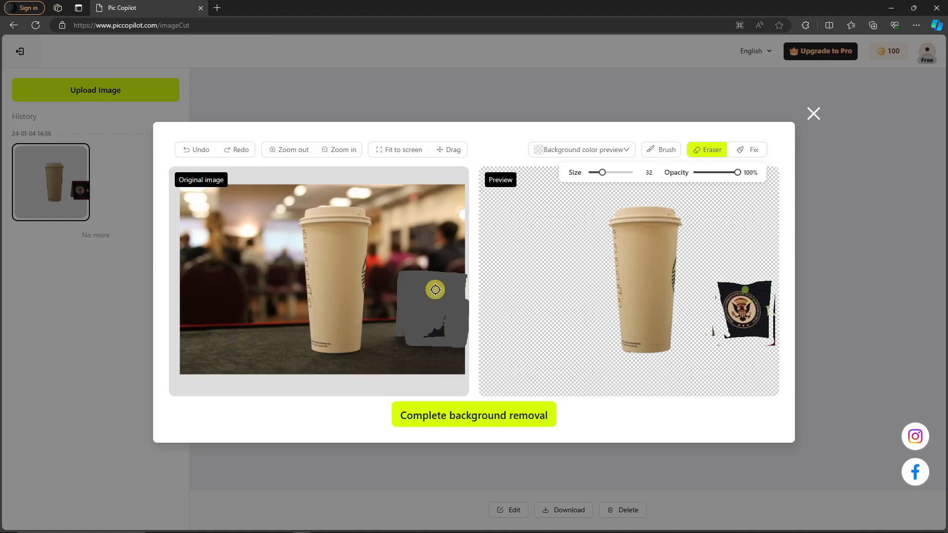
pyautogui.moveTo(443, 295)
pyautogui.mouseDown()
pyautogui.moveTo(427, 338)
pyautogui.moveTo(443, 330)
pyautogui.moveTo(422, 335)
pyautogui.moveTo(441, 334)
pyautogui.moveTo(410, 338)
pyautogui.moveTo(402, 324)
pyautogui.moveTo(408, 341)
pyautogui.moveTo(401, 338)
pyautogui.moveTo(403, 326)
pyautogui.moveTo(455, 327)
pyautogui.moveTo(438, 338)
pyautogui.moveTo(460, 303)
pyautogui.mouseUp()
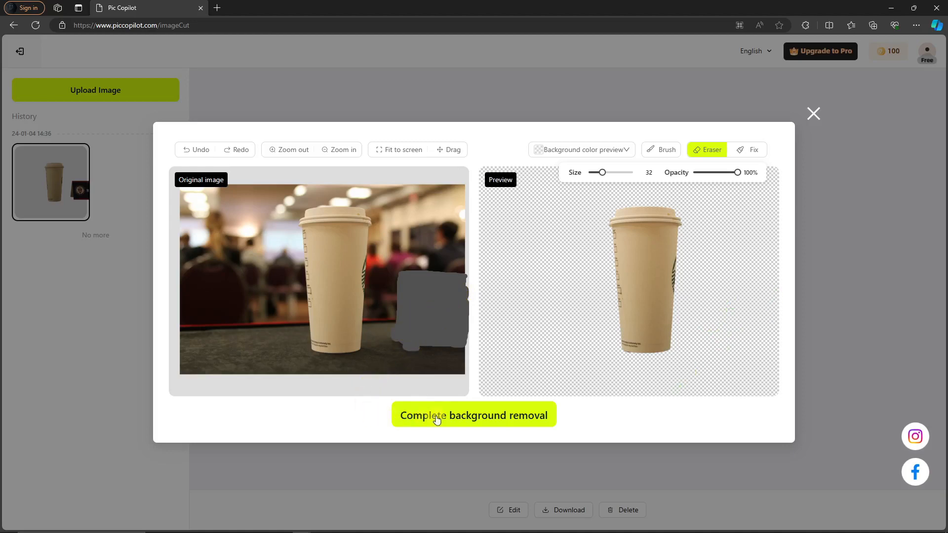
# Complete the background removal and download the edited cup cutout.
pyautogui.click(479, 419)
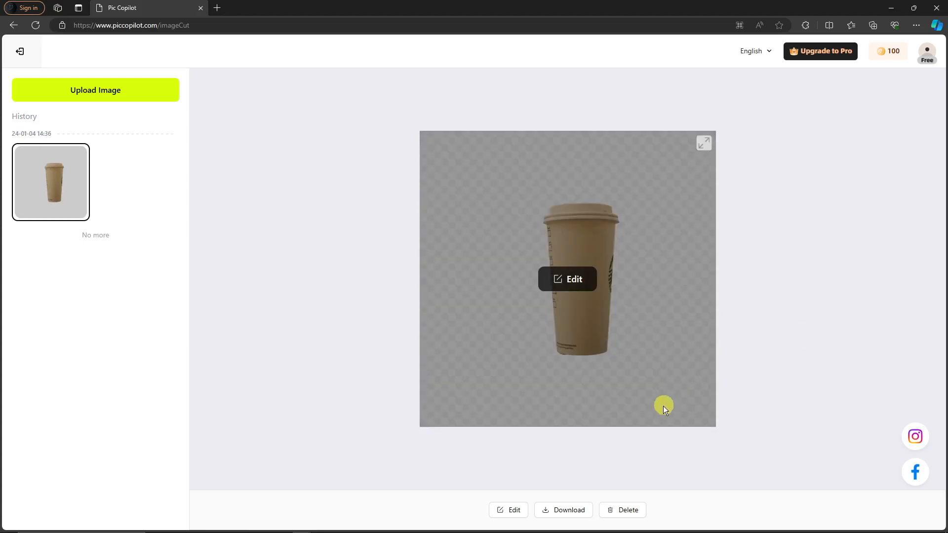
pyautogui.moveTo(567, 511)
pyautogui.click(557, 463)
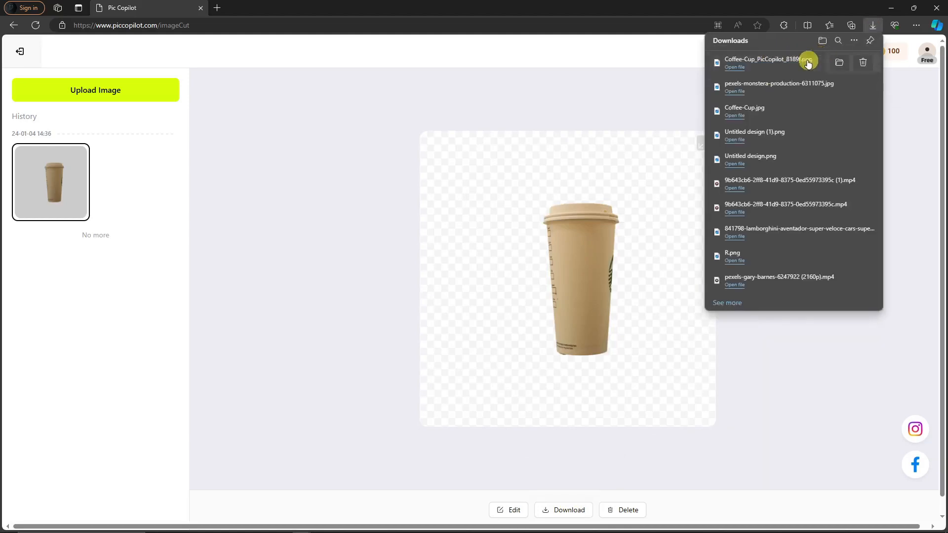
pyautogui.click(782, 371)
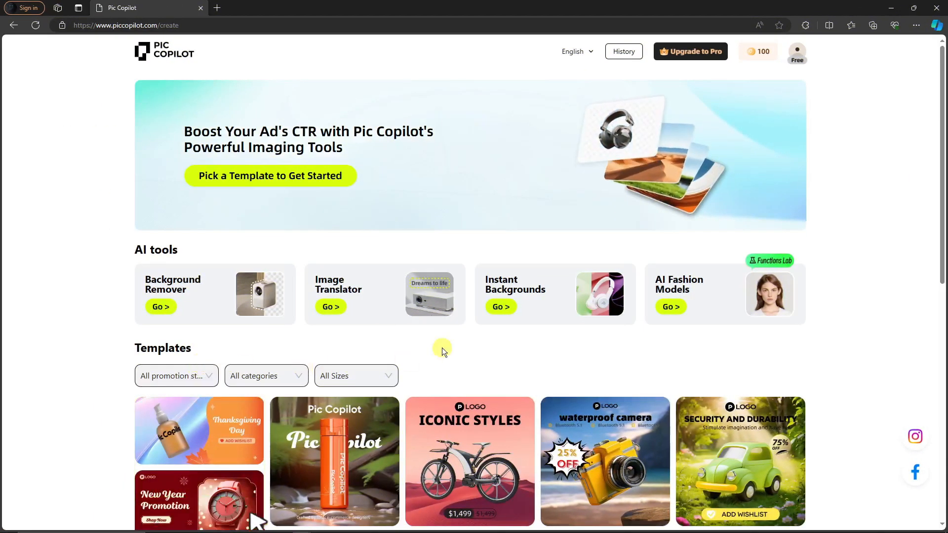
# Start the Image Translator tool and upload the signature-style logo image Untitled design (1) from the Downloads folder.
pyautogui.click(329, 306)
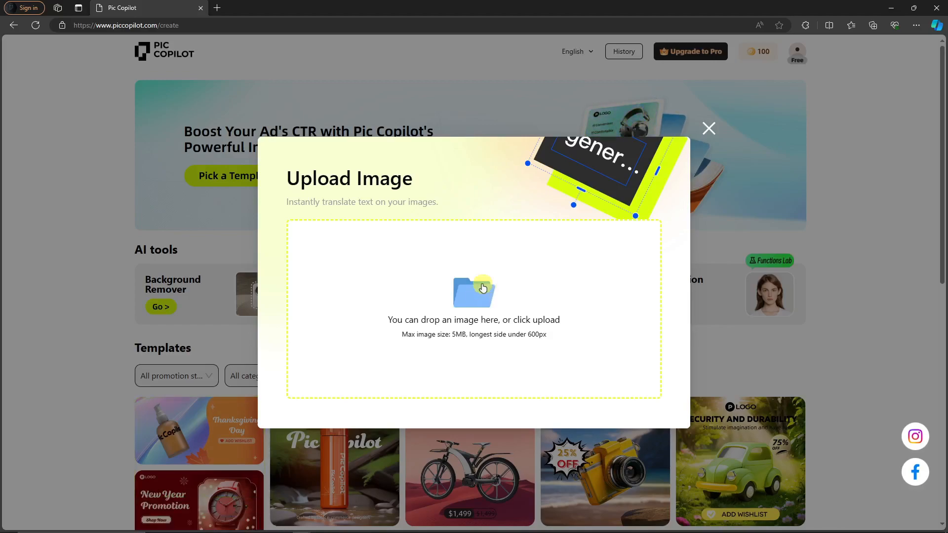
pyautogui.click(436, 257)
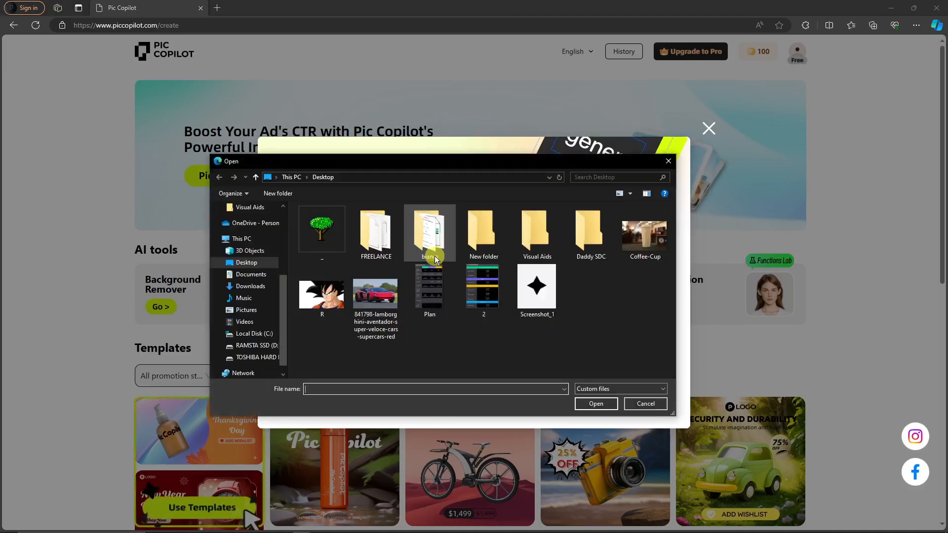
pyautogui.scroll(2, 255, 292)
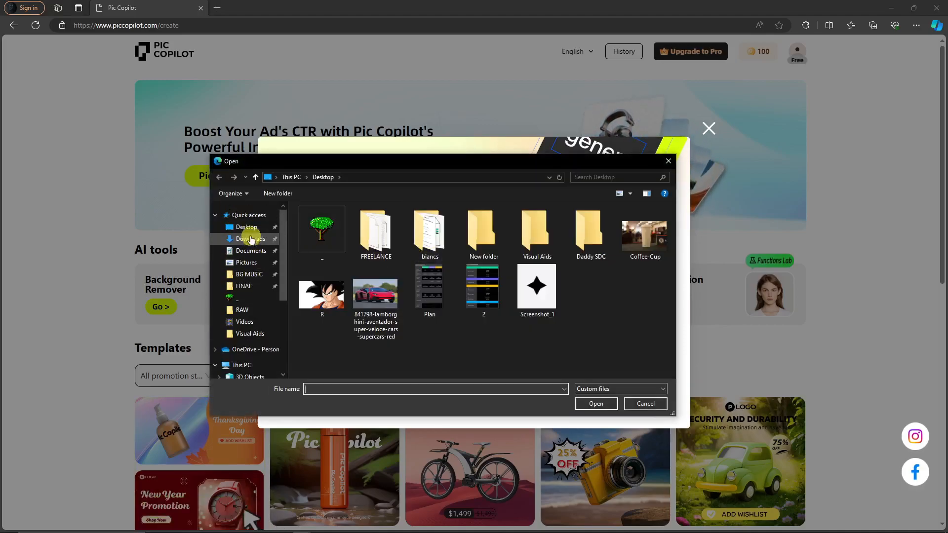
pyautogui.click(251, 239)
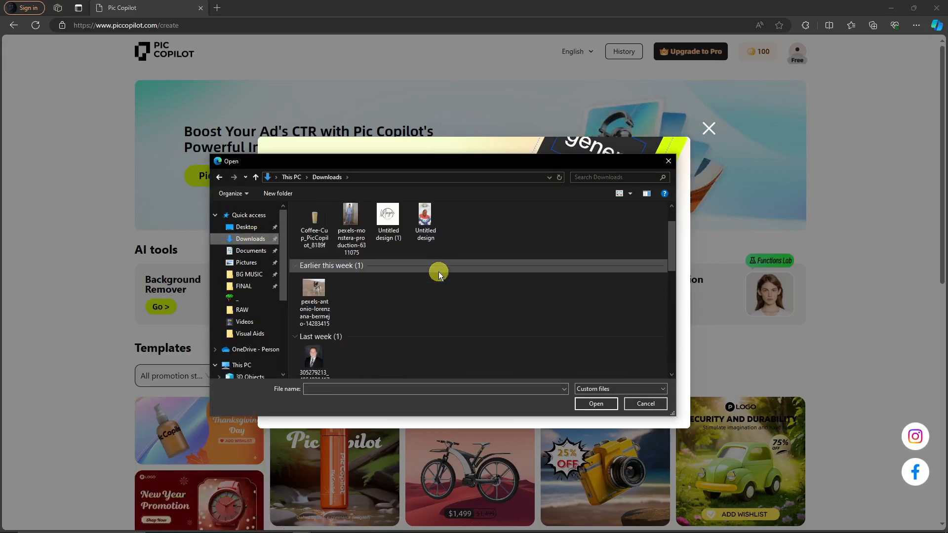
pyautogui.scroll(-2, 448, 274)
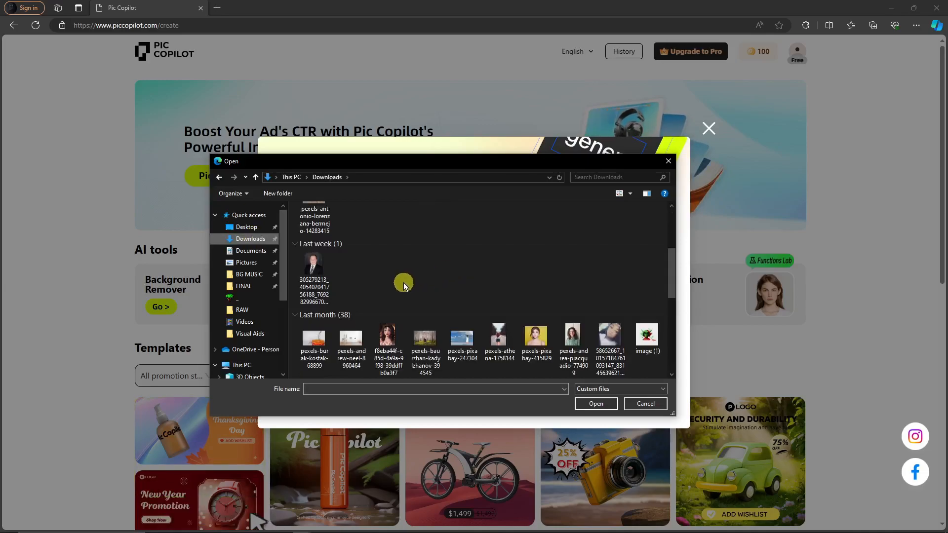
pyautogui.scroll(2, 402, 281)
pyautogui.scroll(-5, 395, 260)
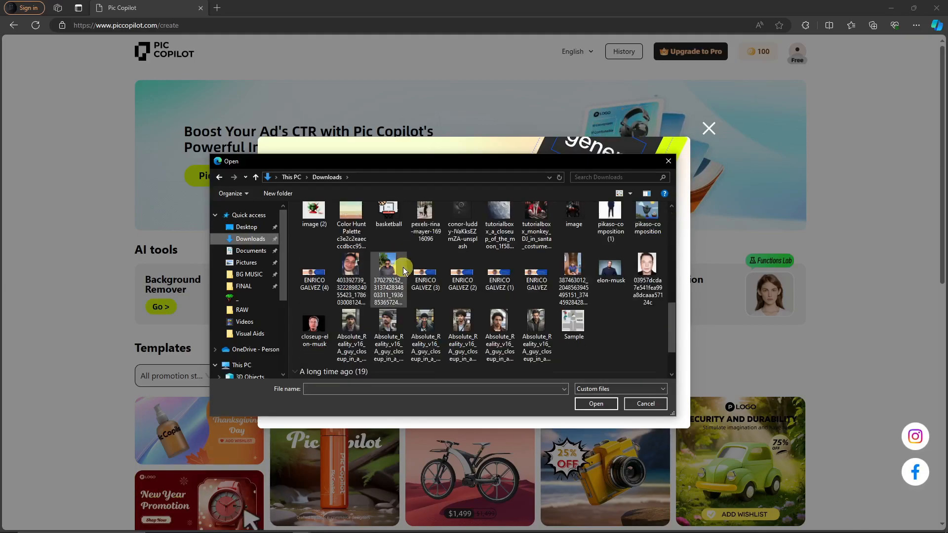
pyautogui.scroll(-2, 403, 270)
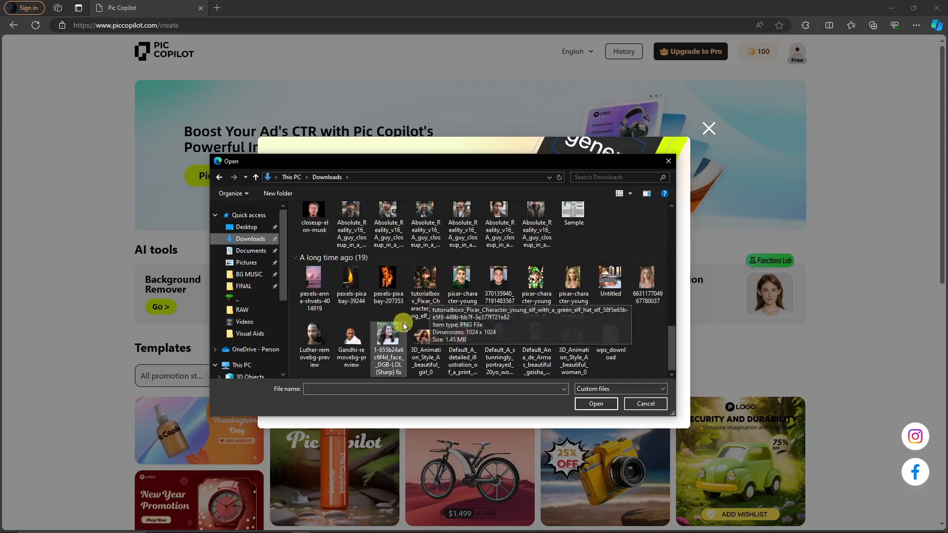
pyautogui.scroll(7, 403, 322)
pyautogui.doubleClick(389, 228)
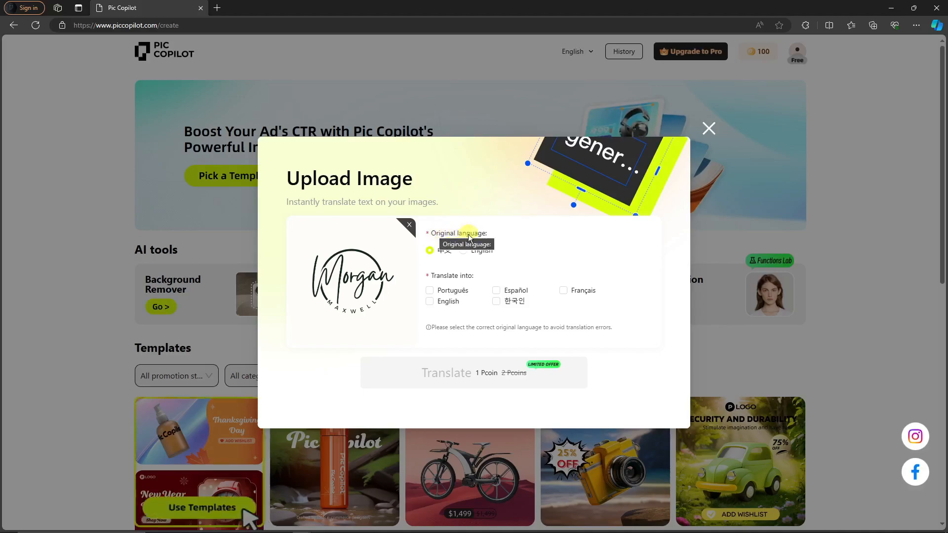
# Translate the logo's text with English as the original language and Español as the target, and download the result.
pyautogui.click(464, 251)
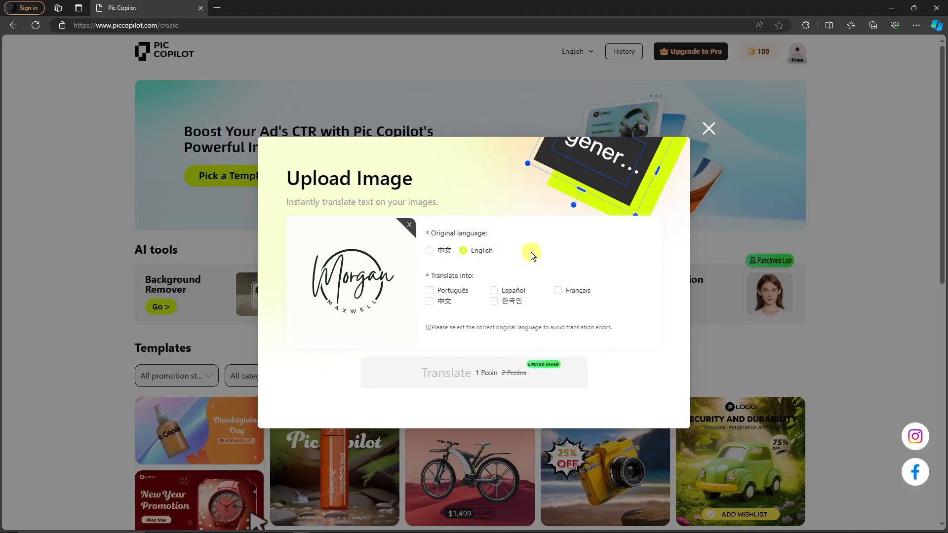
pyautogui.click(498, 290)
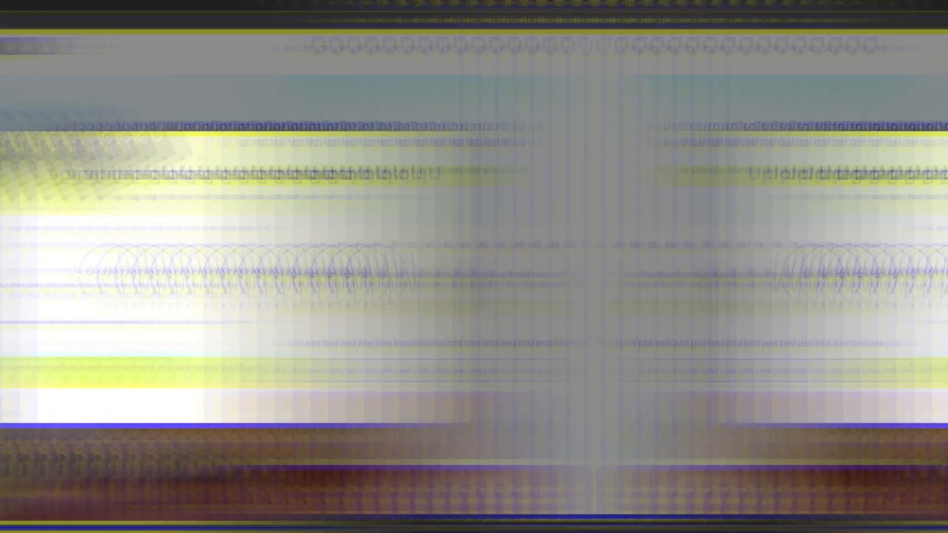
pyautogui.click(464, 379)
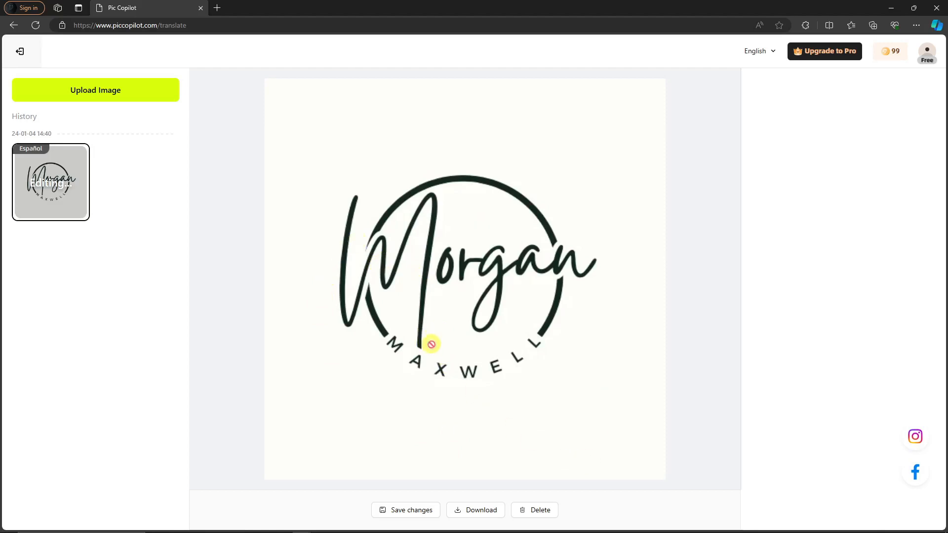
pyautogui.click(467, 509)
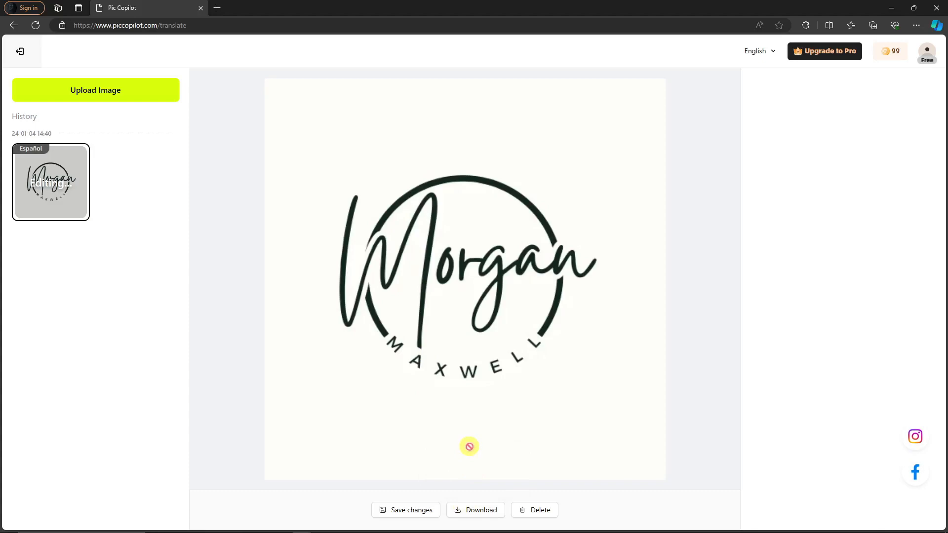
# Return to the tool overview, start Instant Backgrounds and upload the Coffee-Cup_PicCopilot_8189f cutout from Downloads as the product image.
pyautogui.click(20, 52)
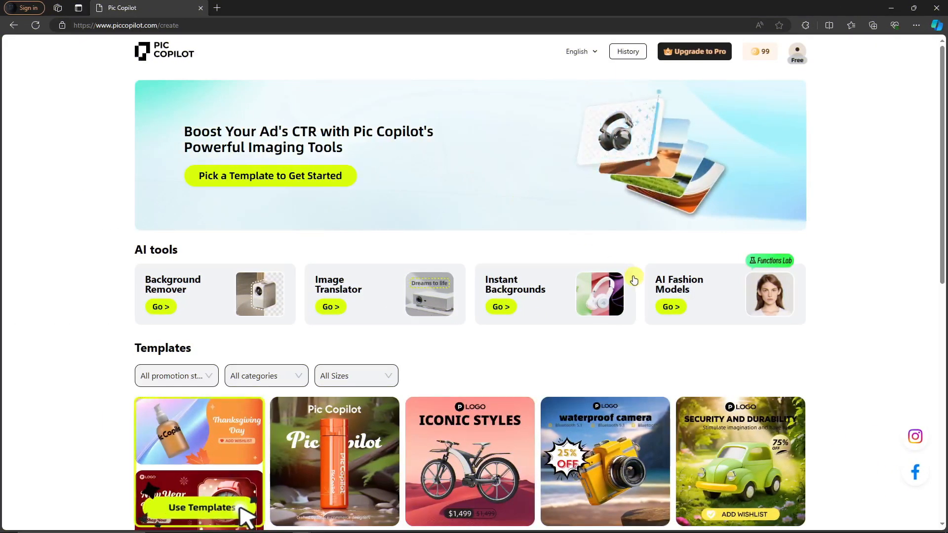
pyautogui.click(500, 307)
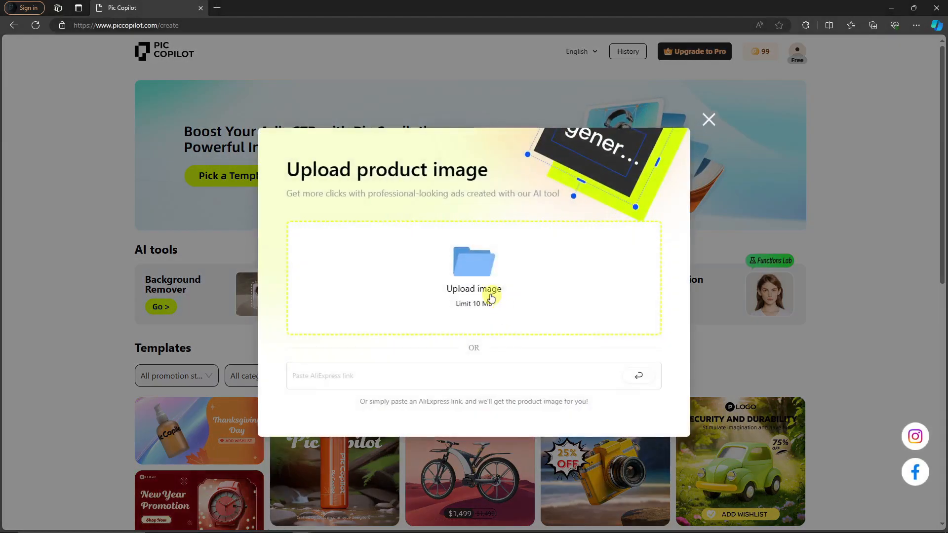
pyautogui.click(476, 273)
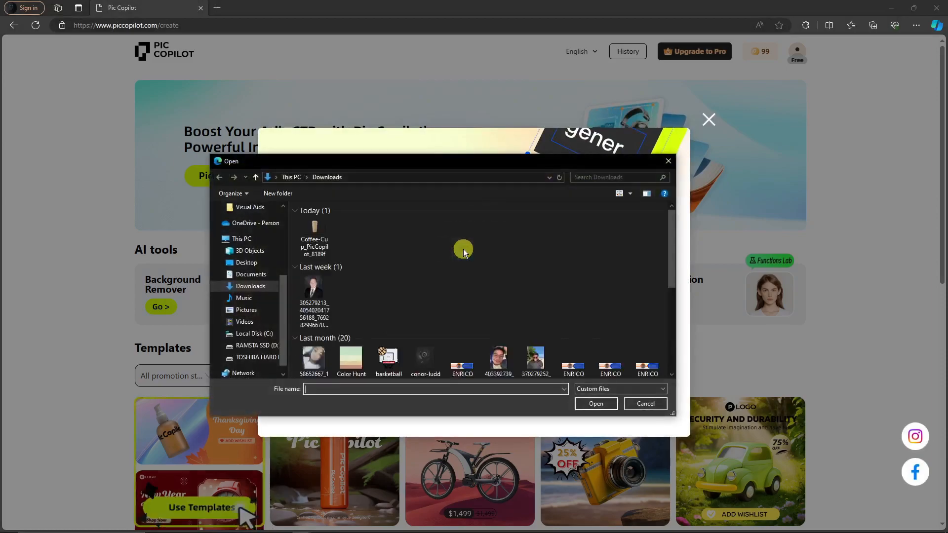
pyautogui.doubleClick(316, 243)
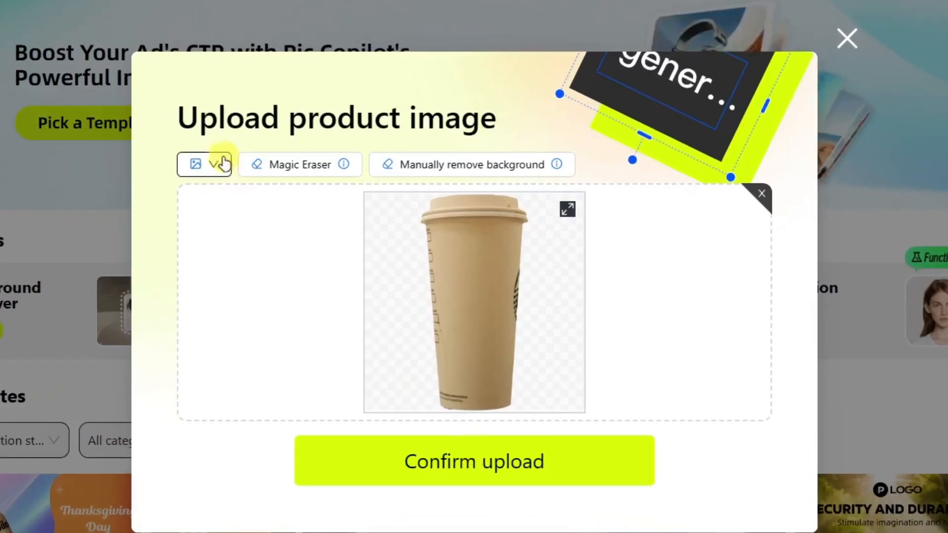
pyautogui.moveTo(390, 205)
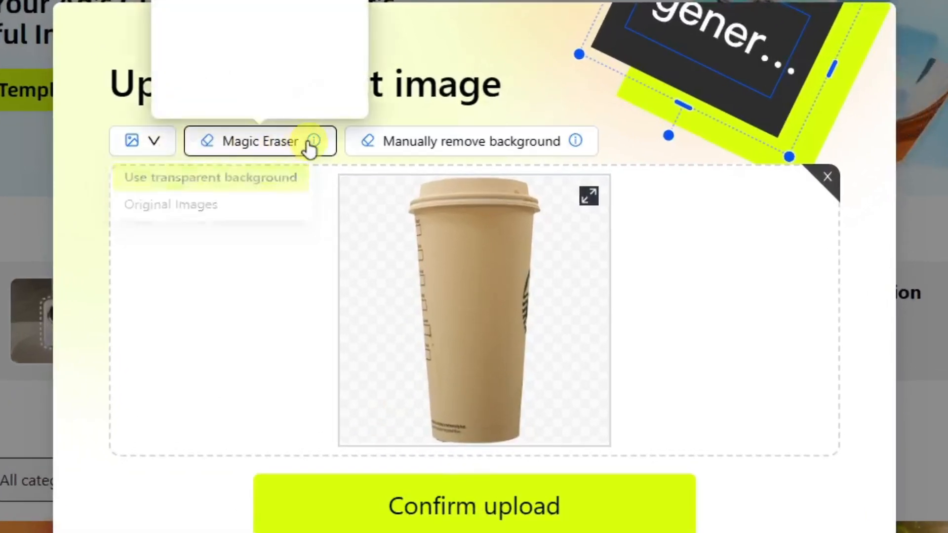
pyautogui.moveTo(437, 148)
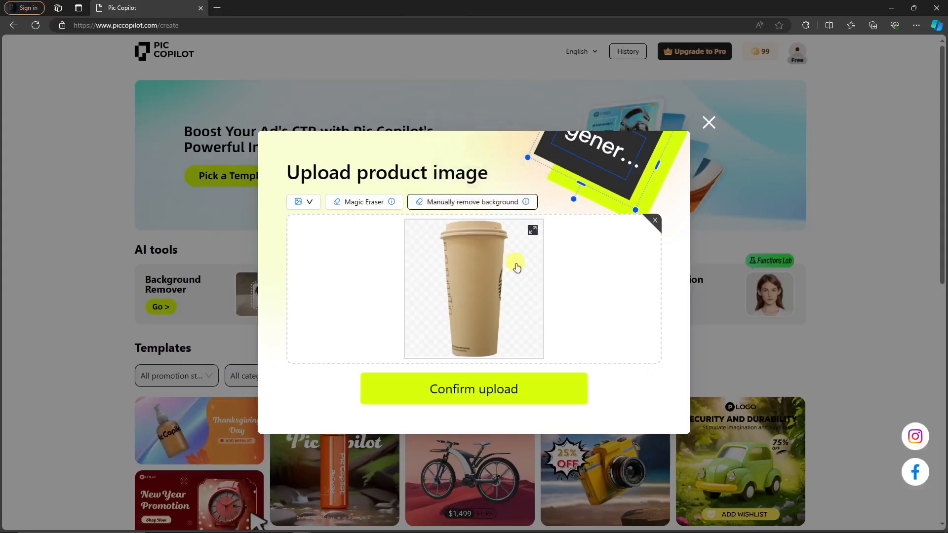
pyautogui.click(473, 389)
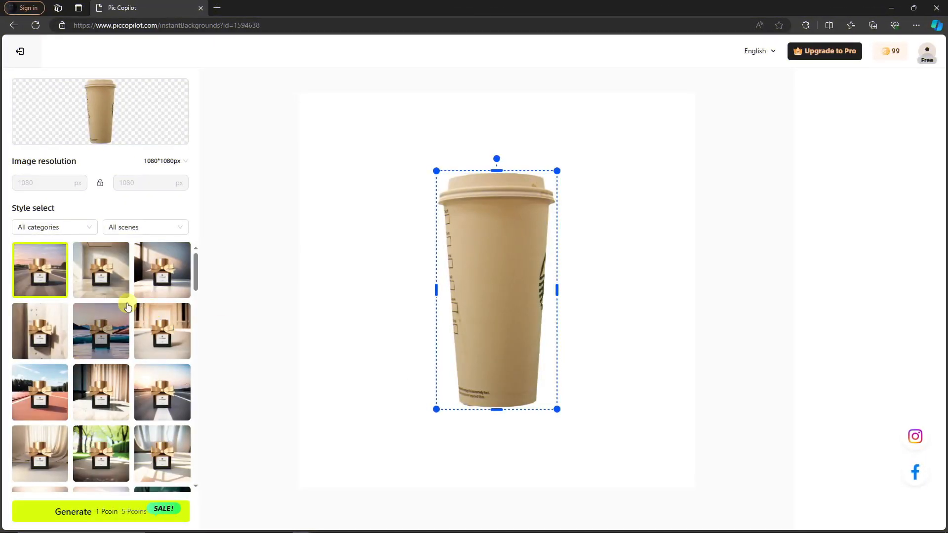
# Generate backgrounds with the blue-sky sandy beach style, with the cup shifted slightly right and down in the frame.
pyautogui.click(117, 277)
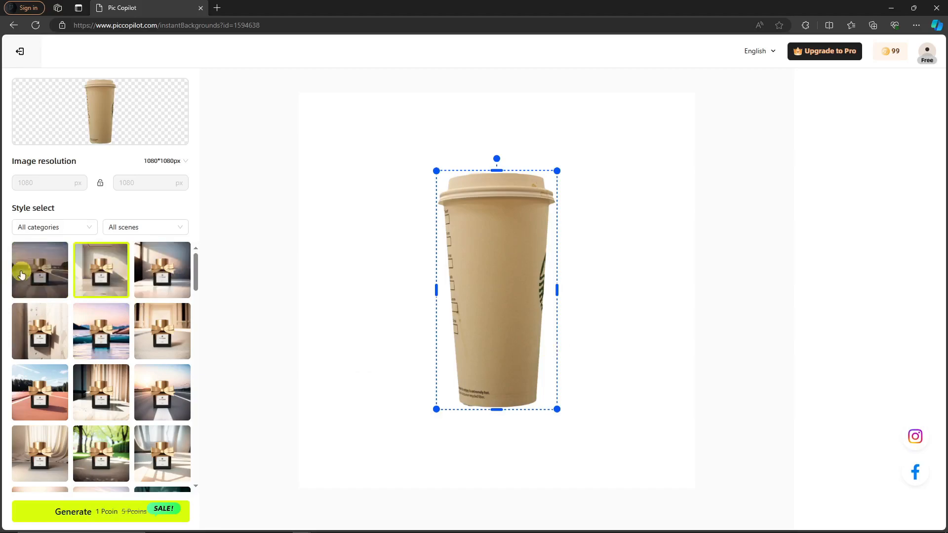
pyautogui.scroll(-2, 158, 368)
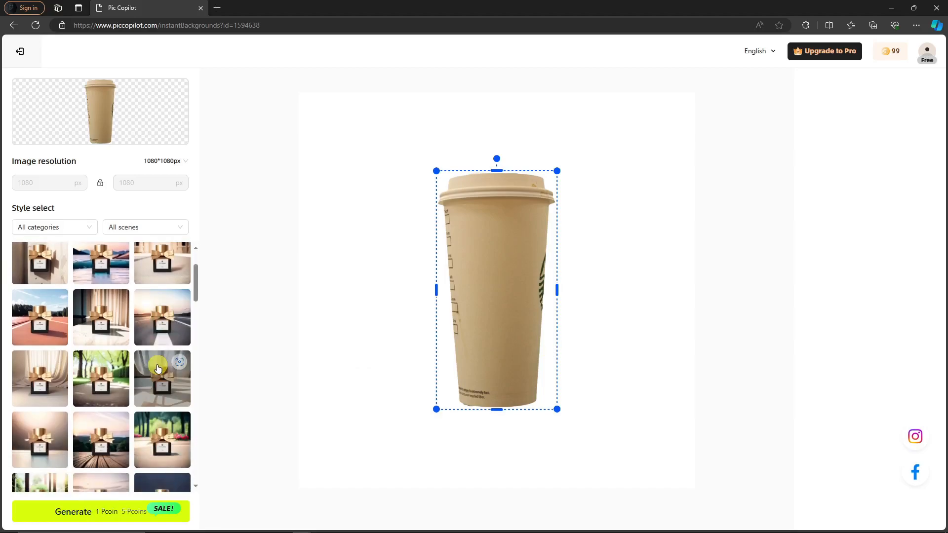
pyautogui.scroll(-5, 158, 368)
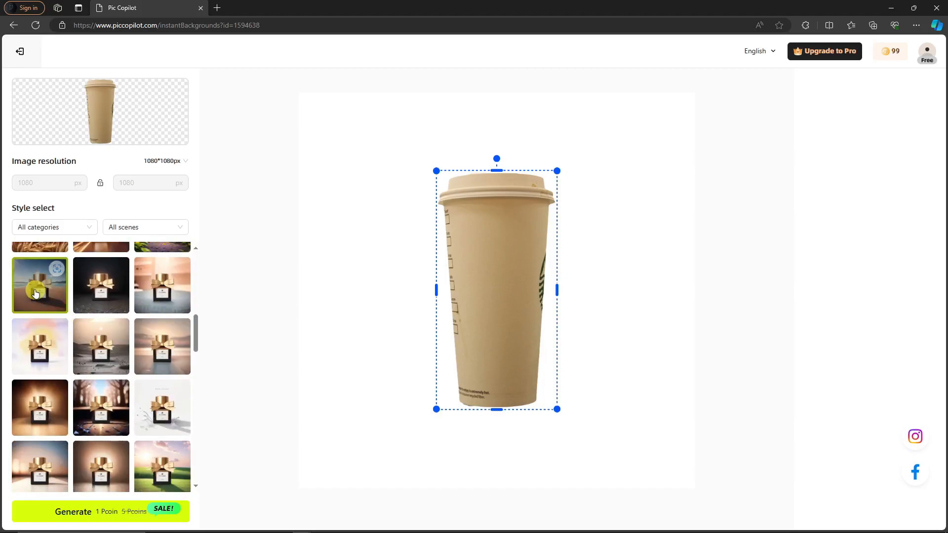
pyautogui.moveTo(35, 294); pyautogui.dragTo(334, 311)
pyautogui.click(123, 311)
pyautogui.moveTo(39, 291); pyautogui.dragTo(298, 270)
pyautogui.click(35, 292)
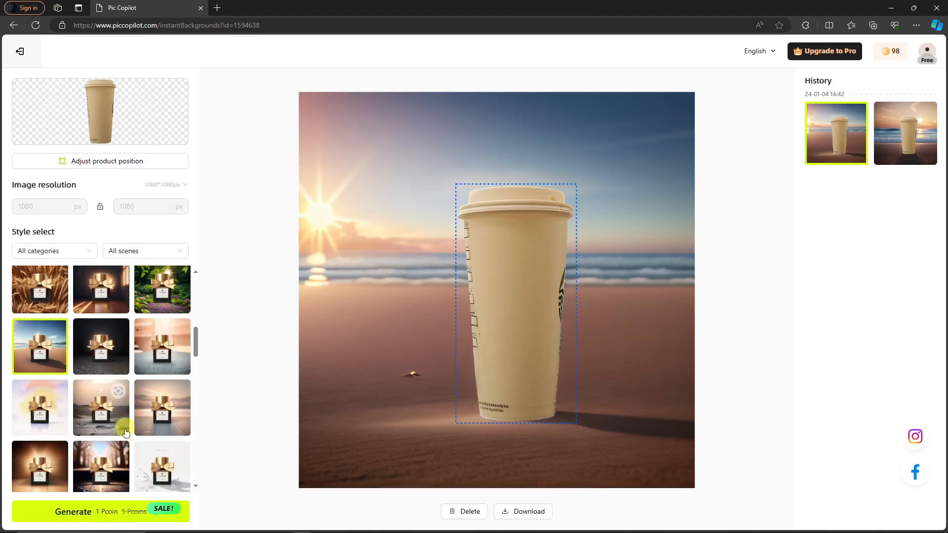
# Generate another set of cup backgrounds with the pale sunset-over-water style, keeping the cup's current position.
pyautogui.click(161, 423)
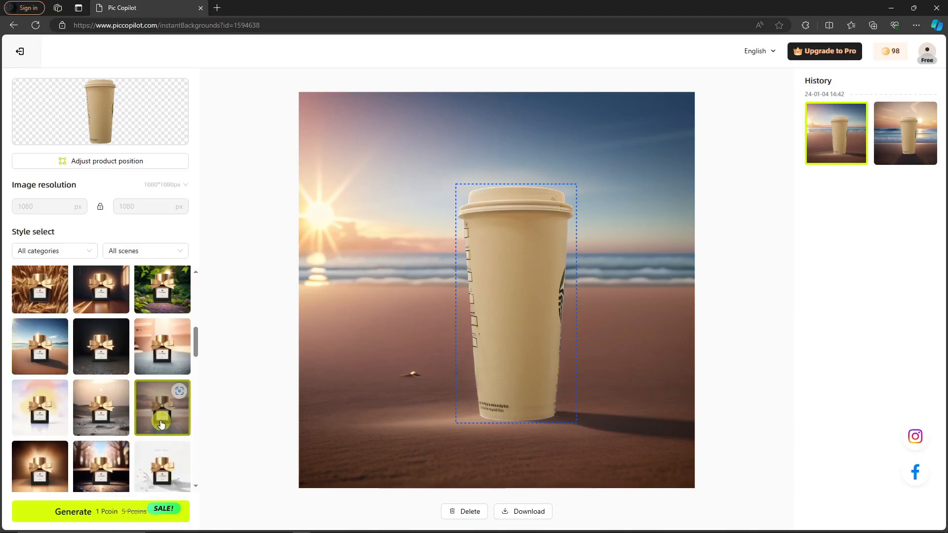
pyautogui.click(511, 326)
pyautogui.click(495, 311)
pyautogui.click(512, 360)
pyautogui.click(482, 307)
pyautogui.click(89, 515)
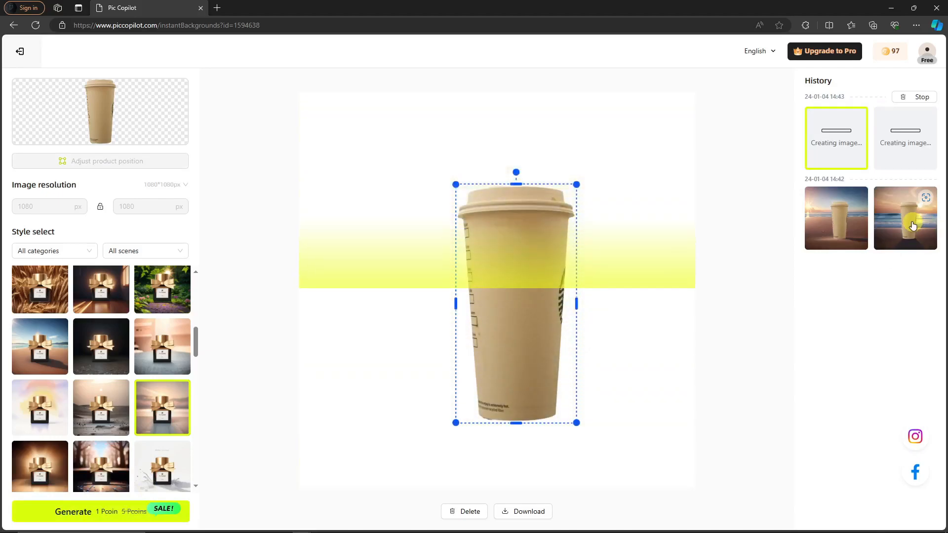
# Compare the two generated beach images of the cup in the history and view the first image of the newer set.
pyautogui.moveTo(904, 226)
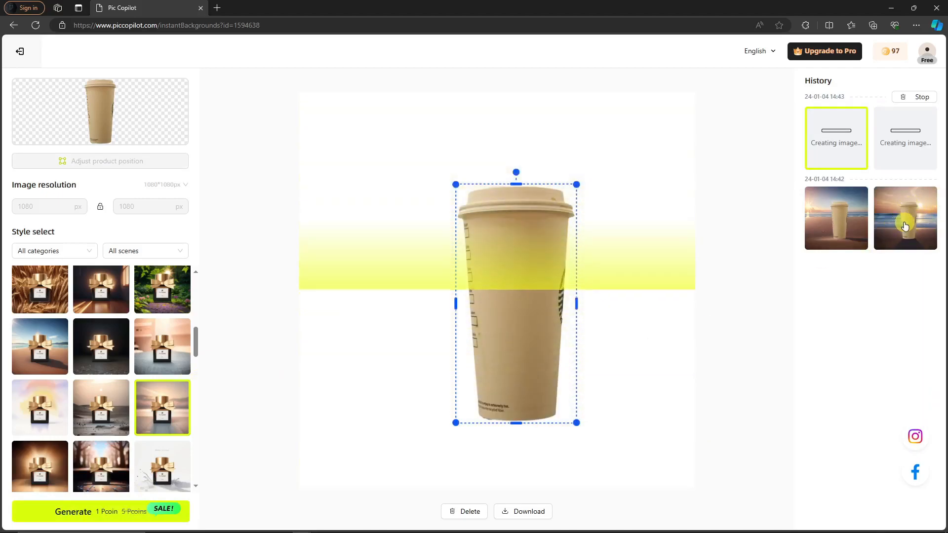
pyautogui.click(905, 226)
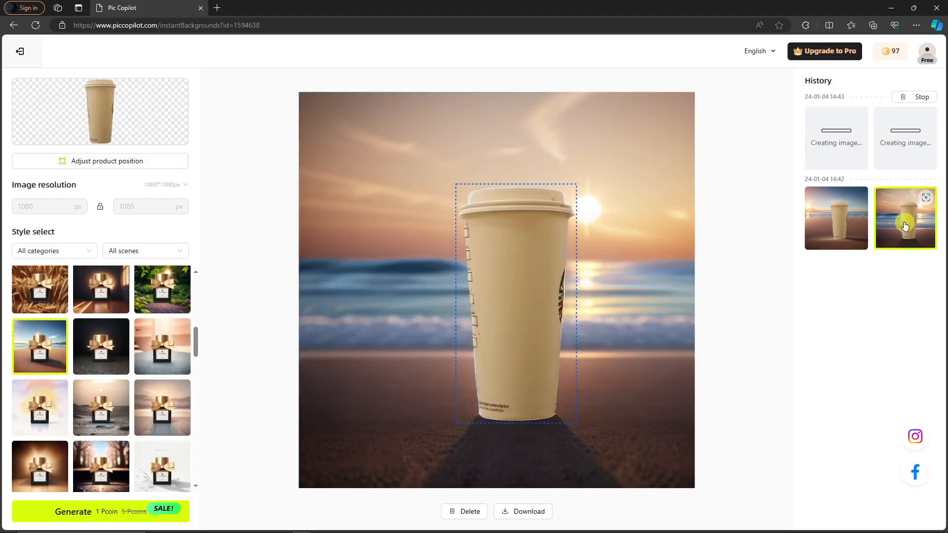
pyautogui.click(829, 228)
pyautogui.click(901, 226)
pyautogui.click(847, 222)
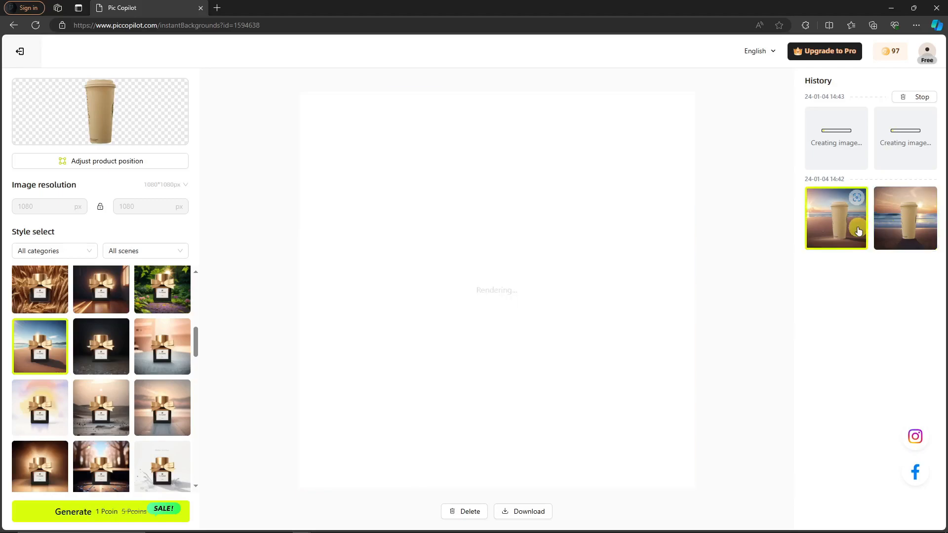
pyautogui.click(847, 144)
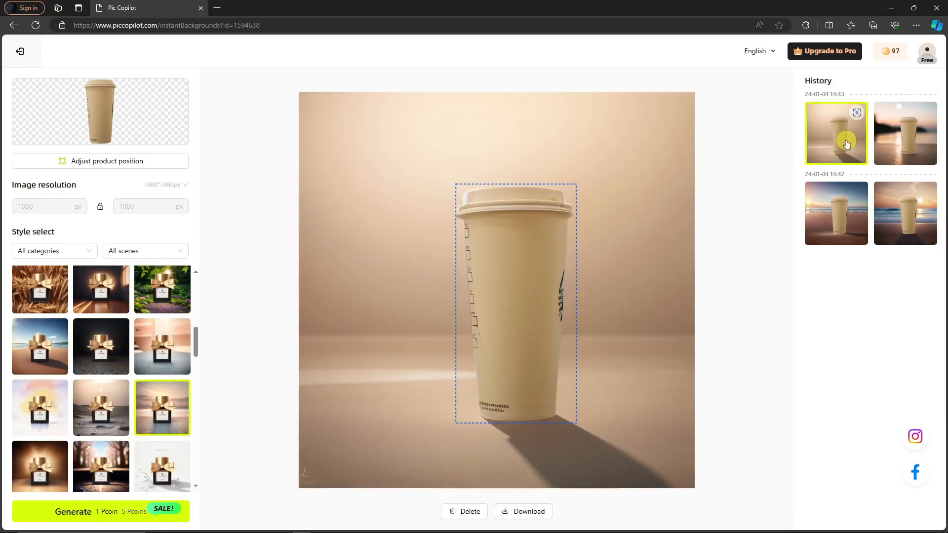
# Select the newer cup image with the blurred sunset waterfront, keep the cup where it is, and download the image.
pyautogui.click(923, 143)
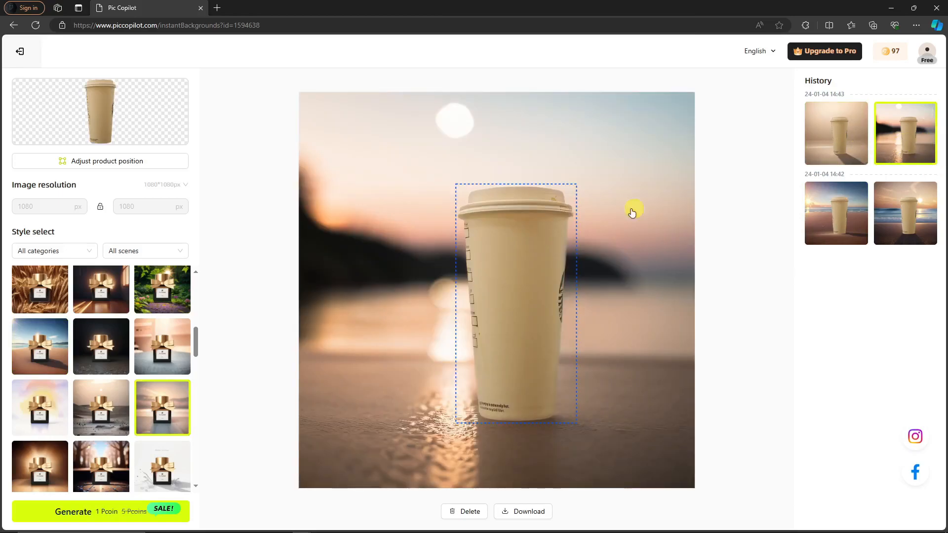
pyautogui.moveTo(551, 210); pyautogui.dragTo(527, 211)
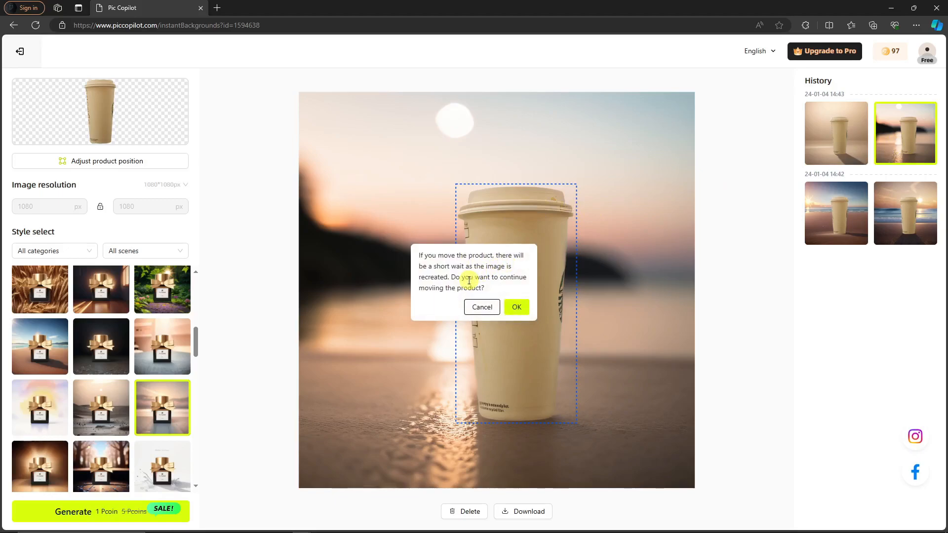
pyautogui.click(484, 308)
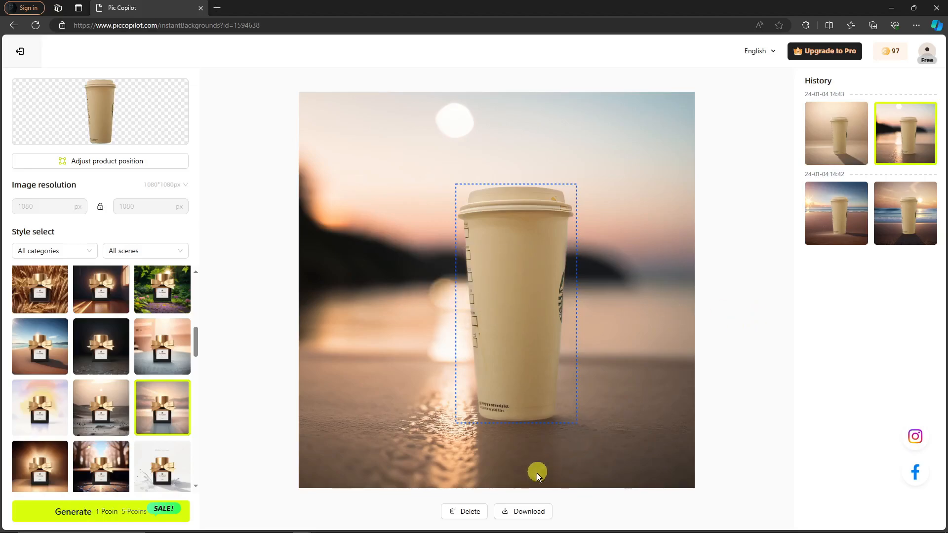
pyautogui.click(526, 511)
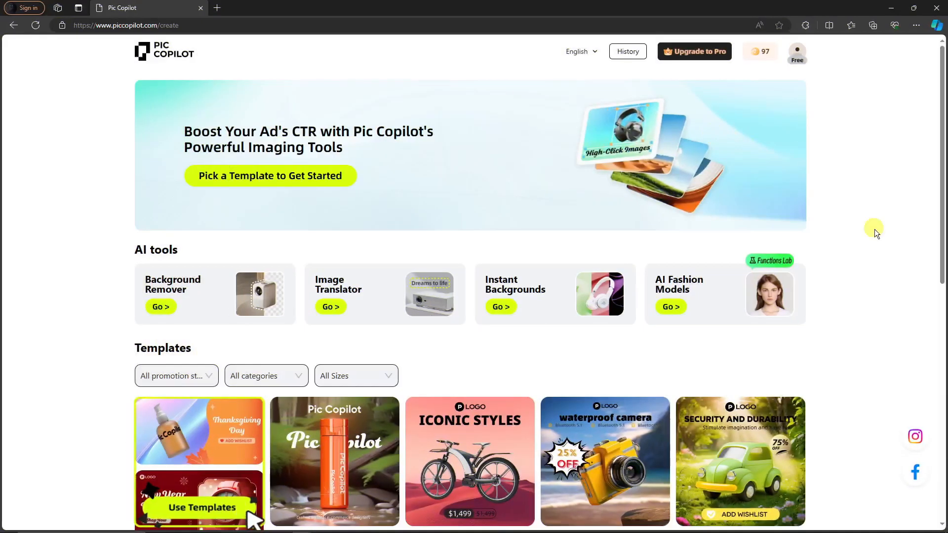
# Open the AI Fashion Models tool and bring up the file chooser for its image upload.
pyautogui.scroll(-5, 893, 345)
pyautogui.scroll(5, 887, 348)
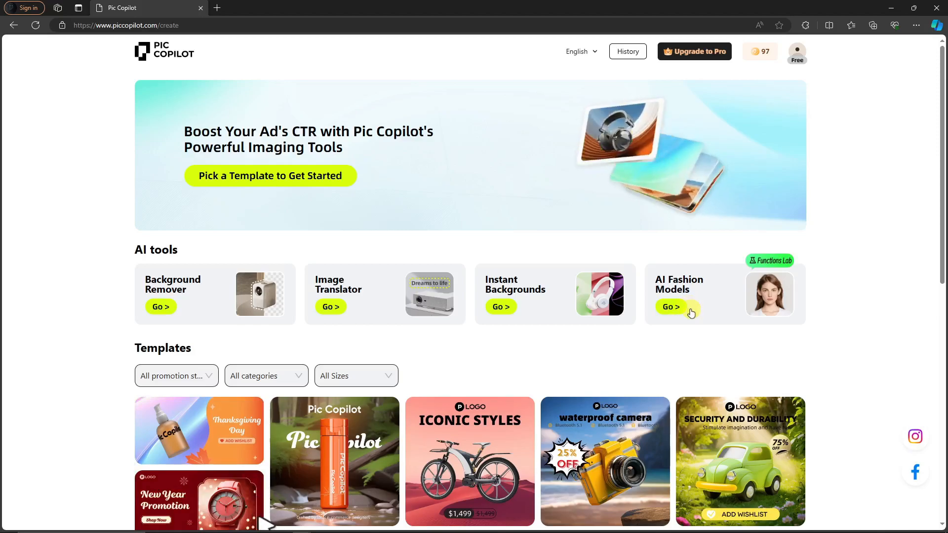
pyautogui.click(671, 308)
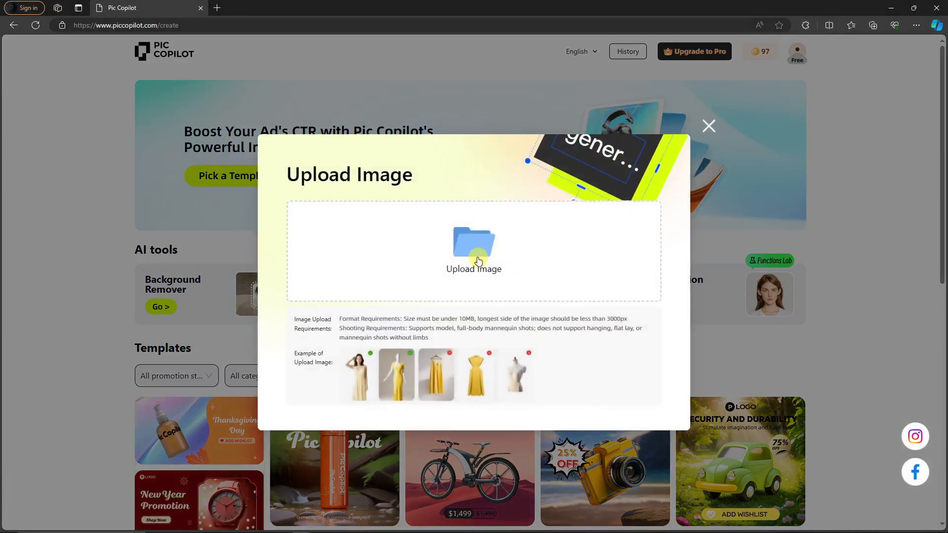
pyautogui.click(483, 289)
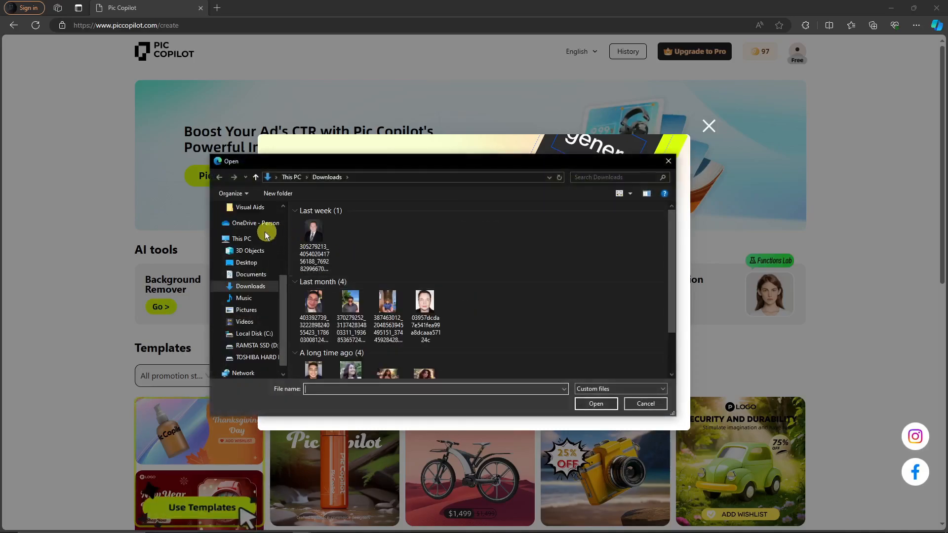
# Try to upload the Pexels portrait of the woman in green from the Downloads folder.
pyautogui.scroll(-5, 411, 327)
pyautogui.scroll(5, 411, 327)
pyautogui.scroll(-5, 411, 327)
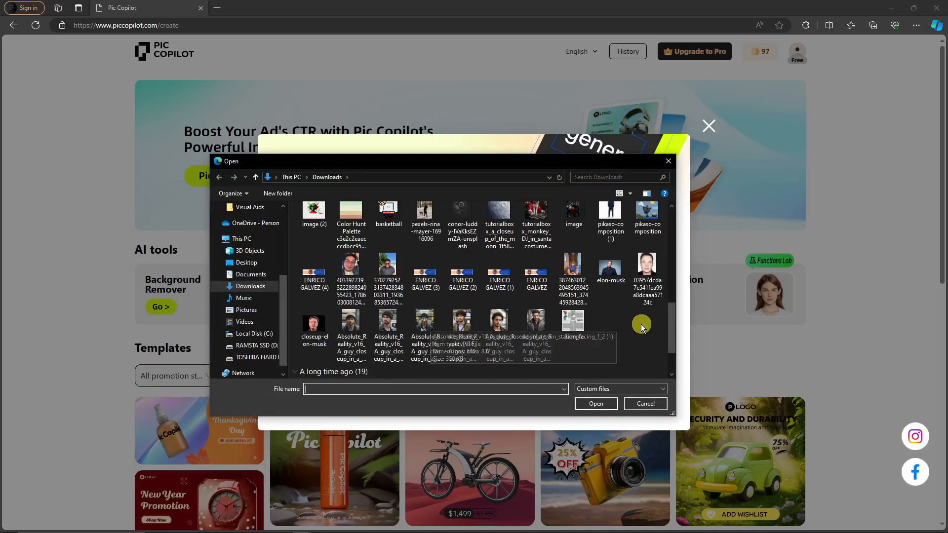
pyautogui.scroll(-3, 640, 324)
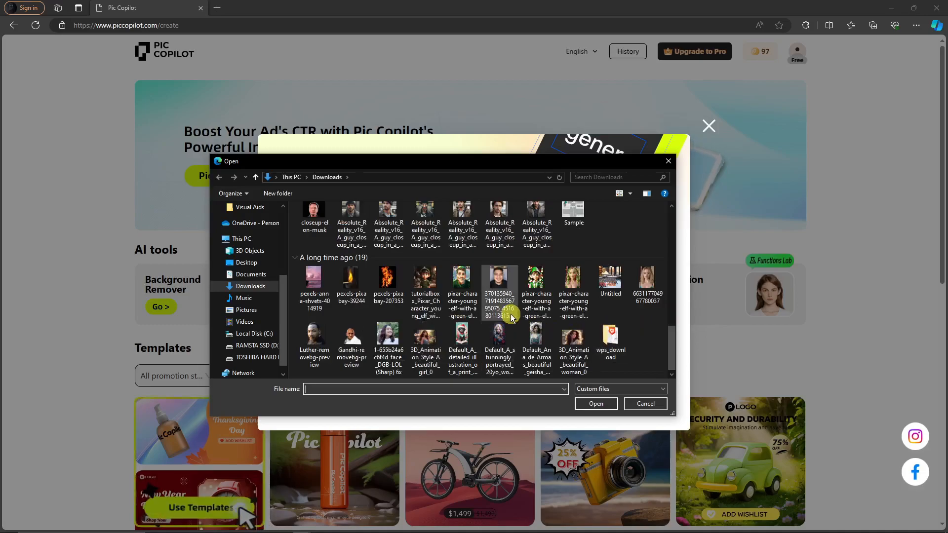
pyautogui.scroll(2, 451, 307)
pyautogui.scroll(3, 444, 304)
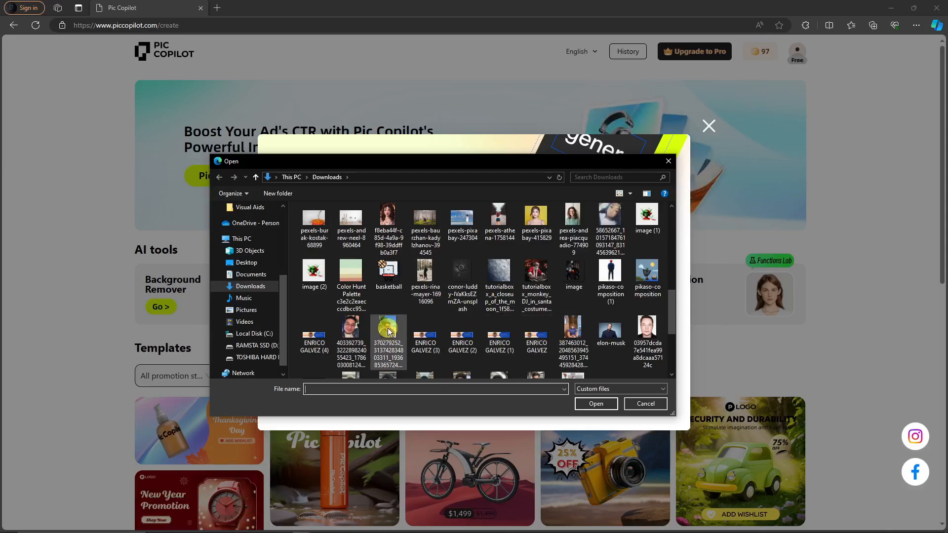
pyautogui.doubleClick(574, 220)
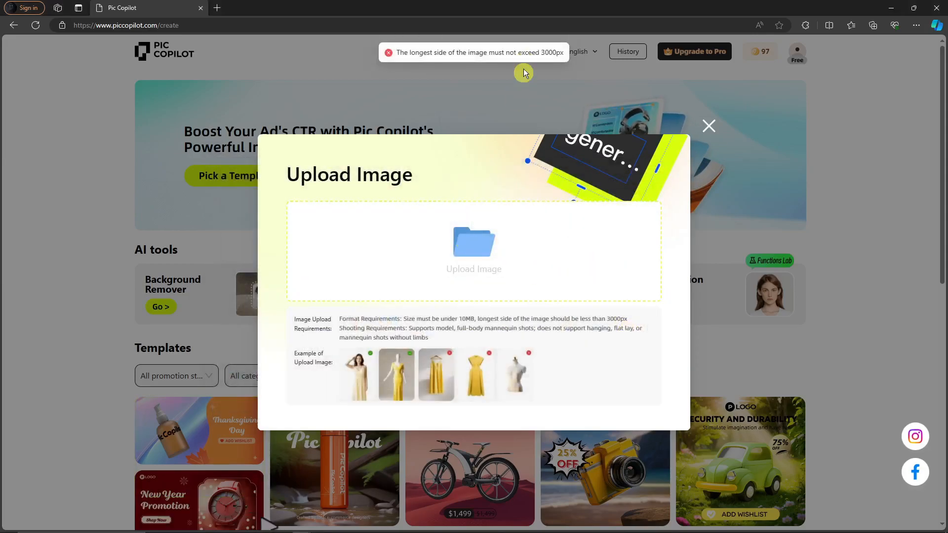
# Try to upload the elon-musk image from the Downloads folder instead.
pyautogui.click(466, 248)
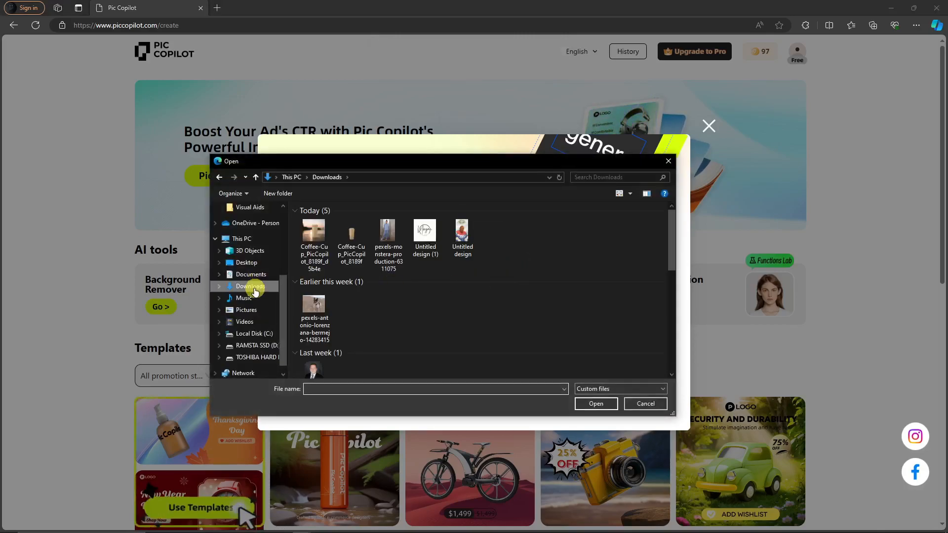
pyautogui.scroll(-10, 507, 339)
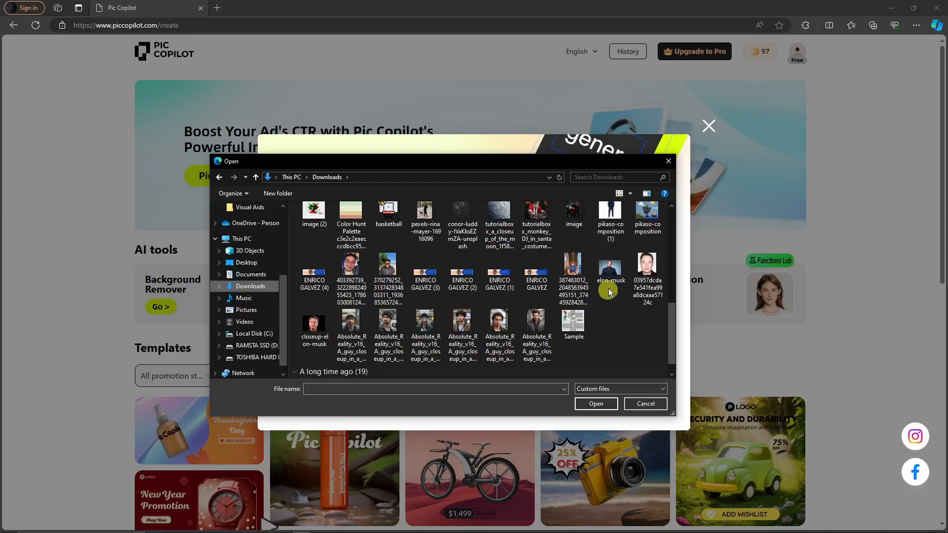
pyautogui.doubleClick(610, 269)
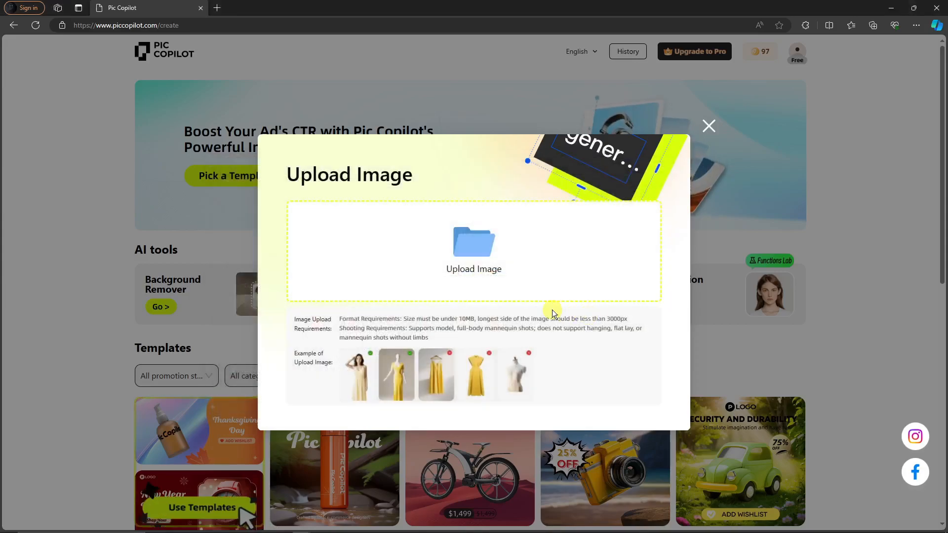
# Upload the outdoor beach photo of the man in sunglasses from Downloads and confirm the shirt as the selection area.
pyautogui.click(482, 257)
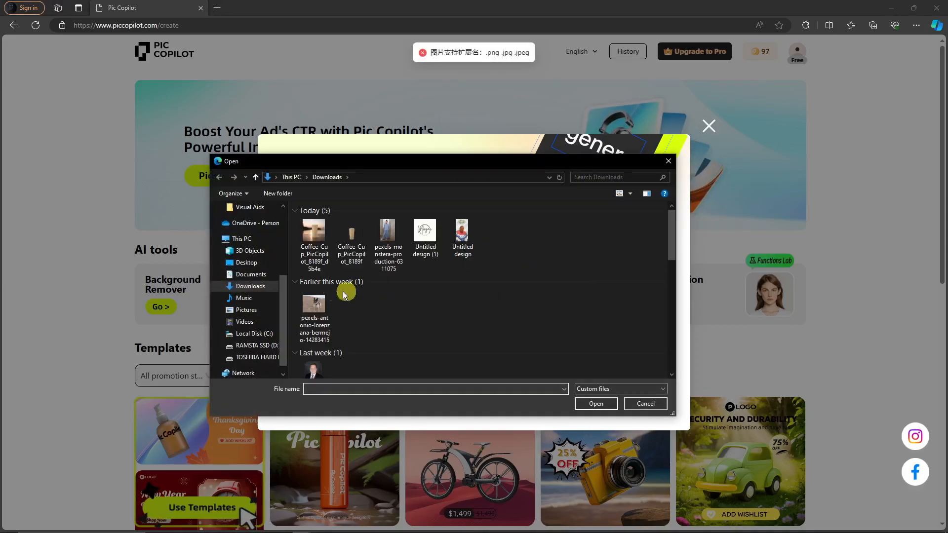
pyautogui.scroll(-3, 504, 299)
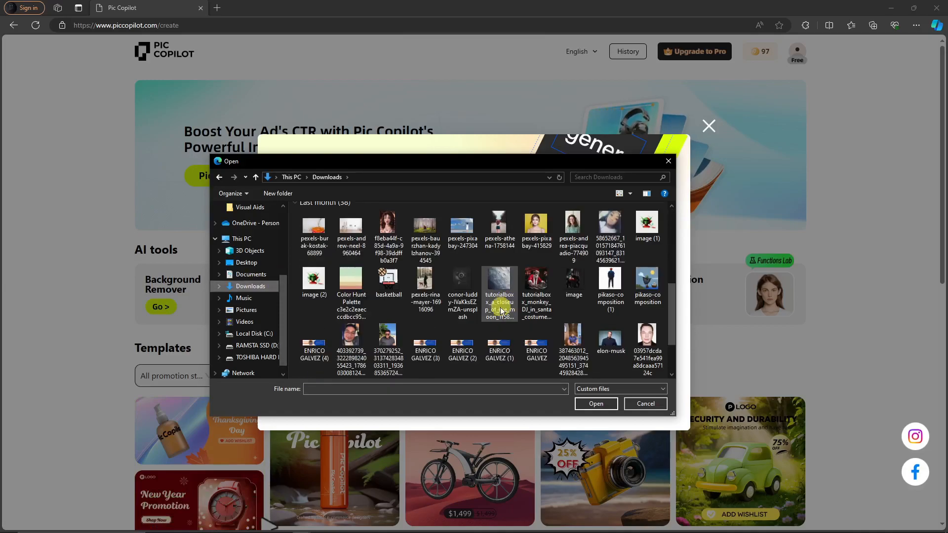
pyautogui.doubleClick(387, 339)
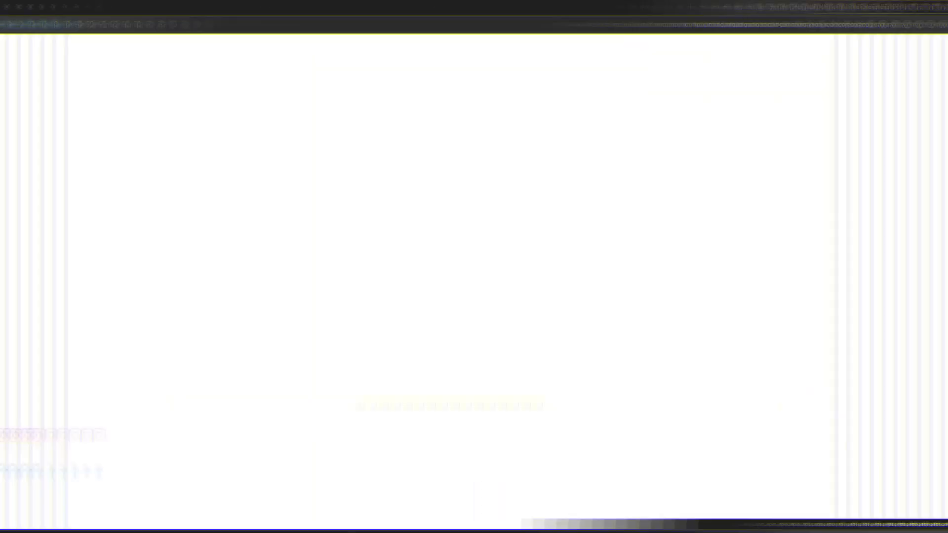
pyautogui.click(442, 404)
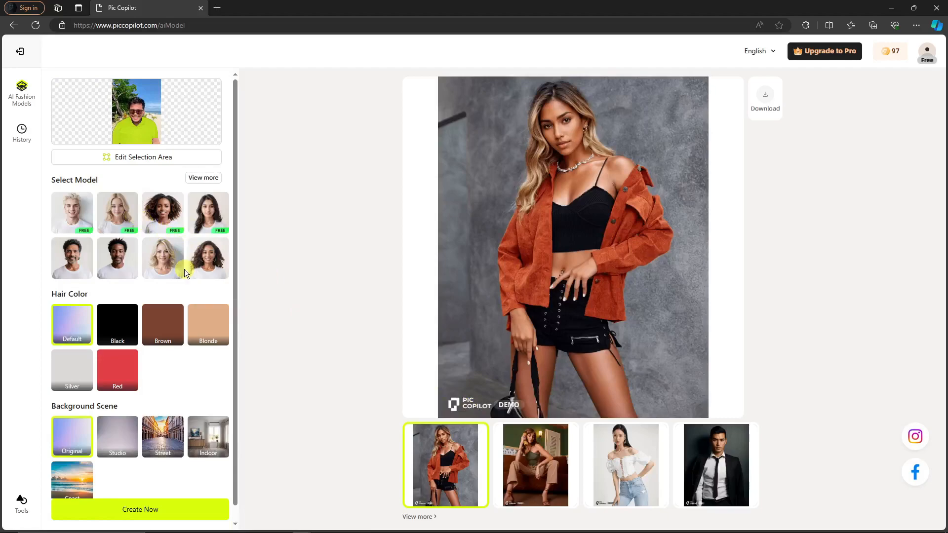
# Choose the bearded, dark-haired man in the white T-shirt from the second row of models.
pyautogui.click(75, 260)
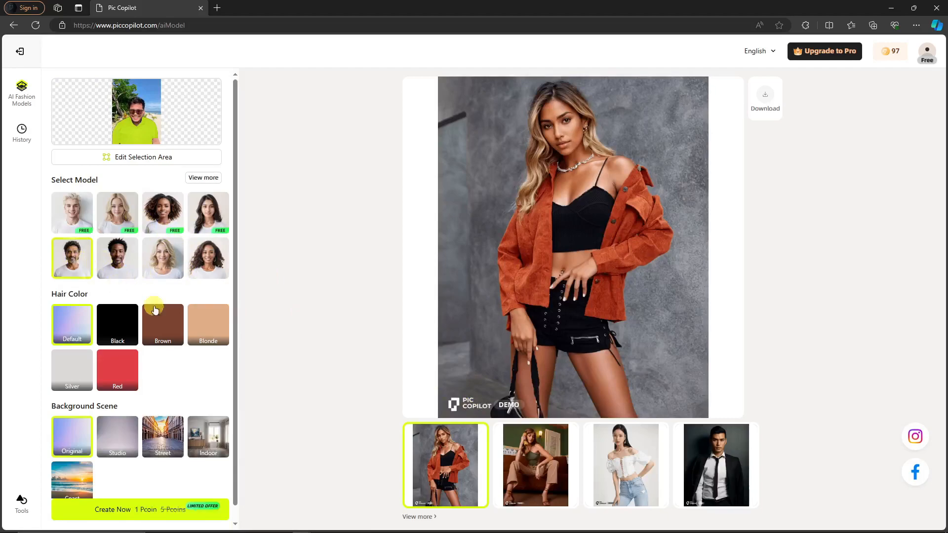